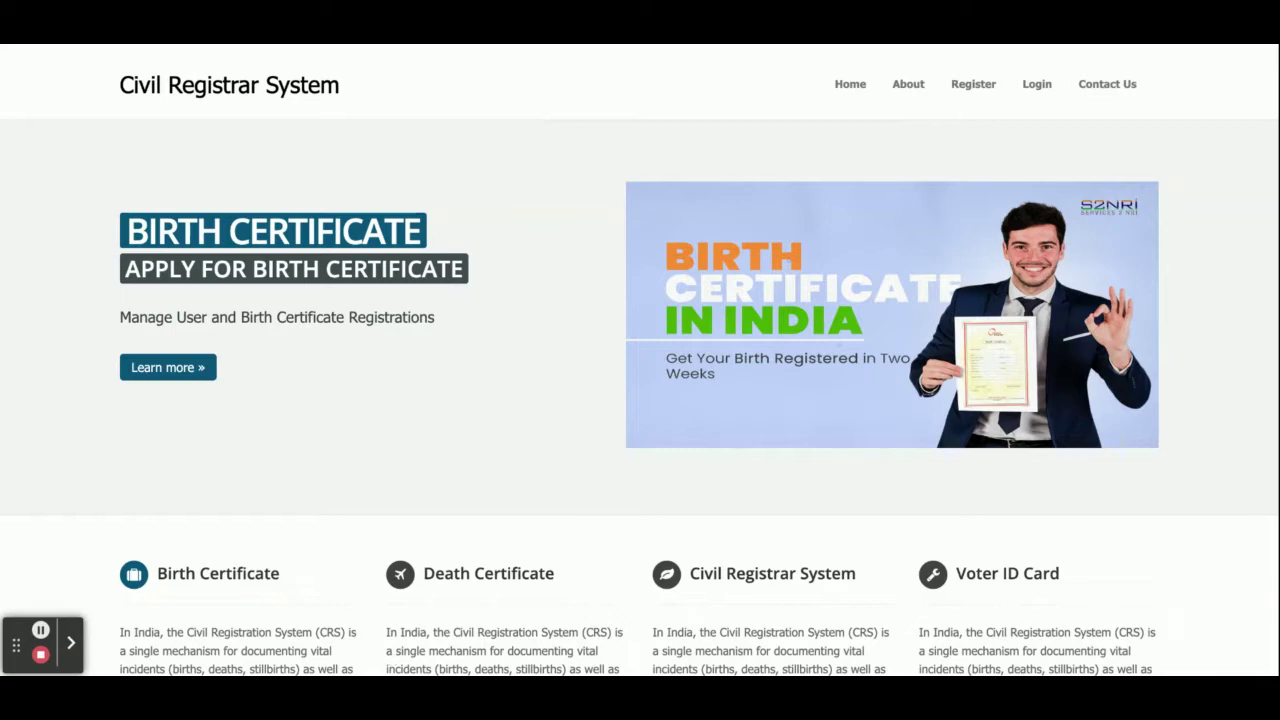
# Step: Scroll through the home page, view the About page, then open the Register user entry form
pyautogui.scroll(-5, 640, 400)
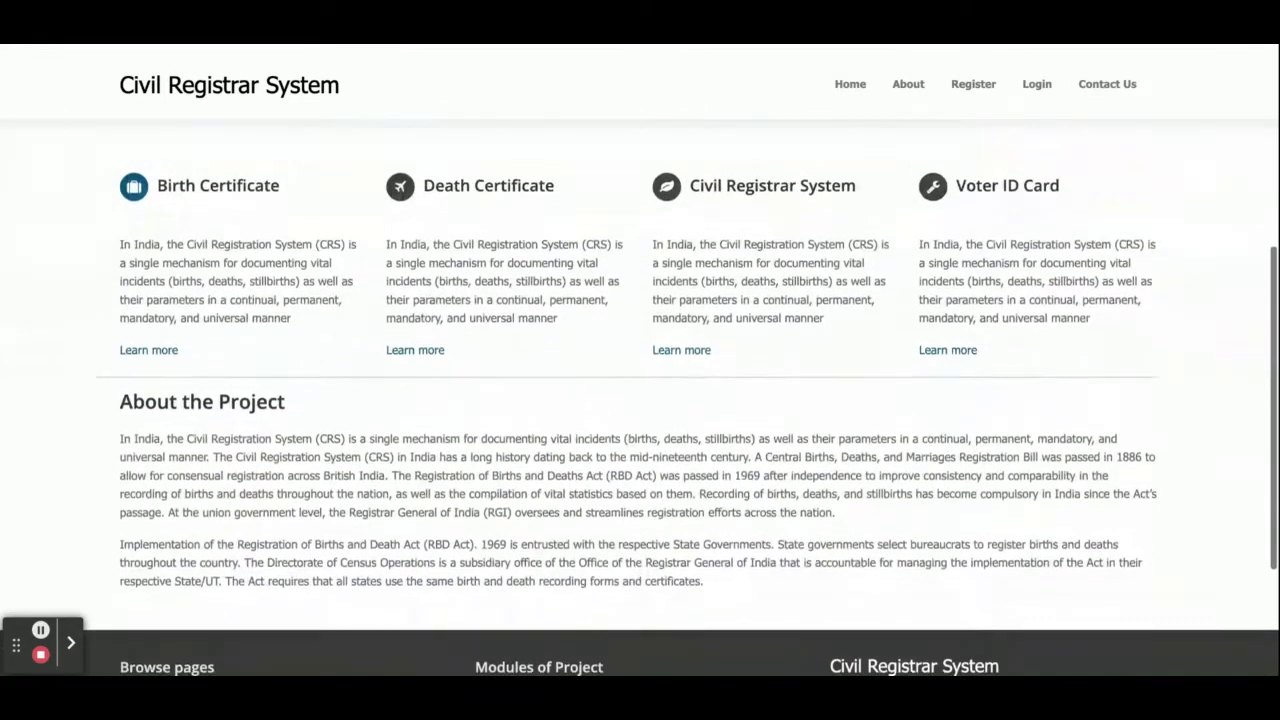
pyautogui.scroll(6, 640, 400)
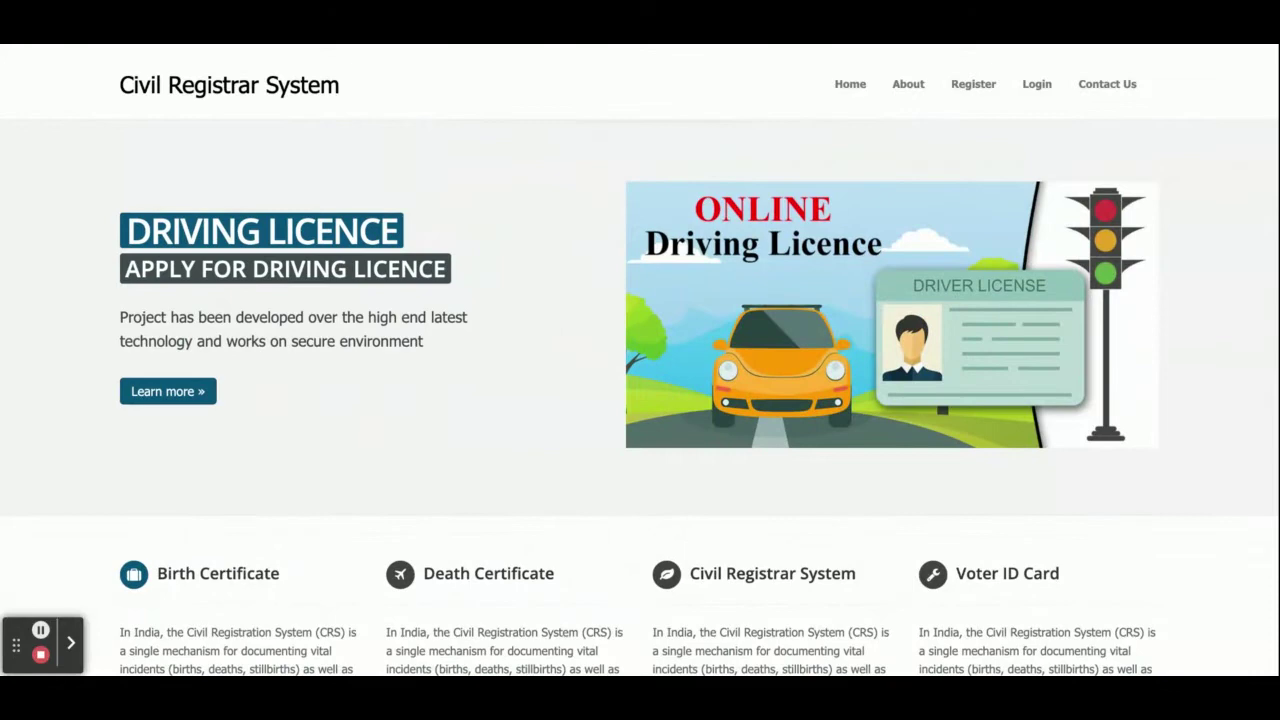
pyautogui.scroll(-8, 640, 400)
pyautogui.scroll(7, 640, 400)
pyautogui.scroll(2, 640, 400)
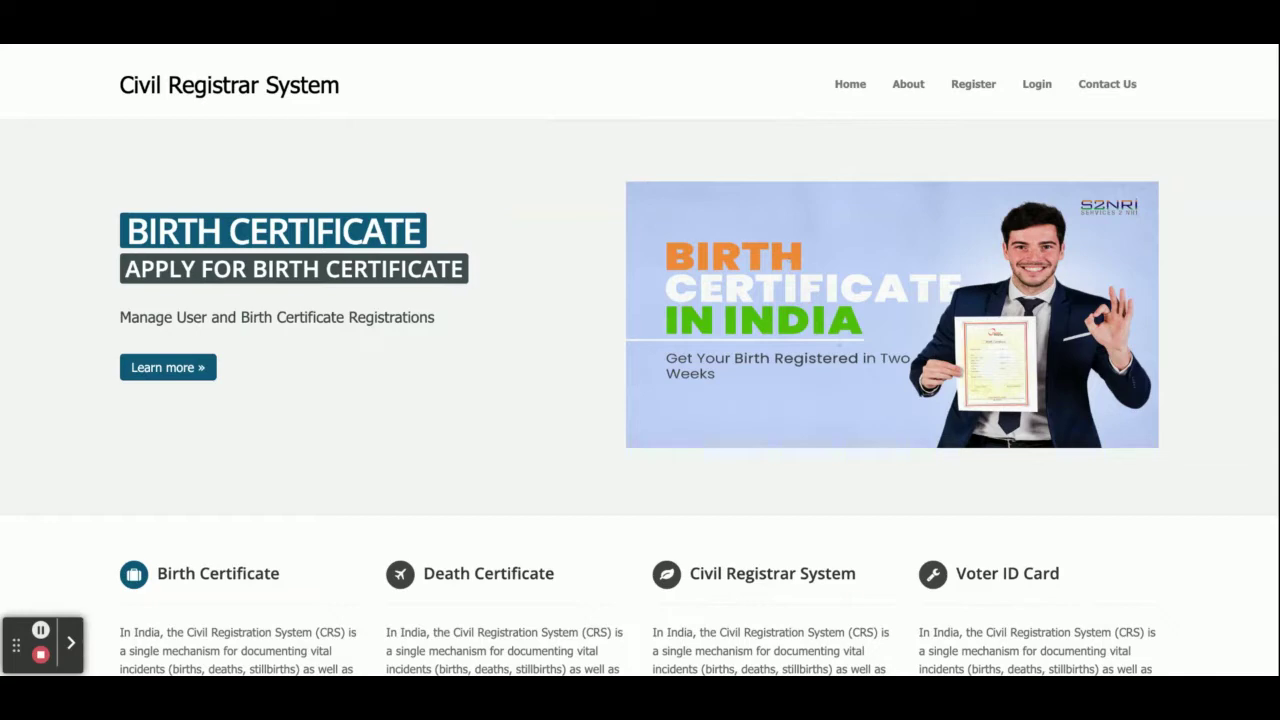
pyautogui.scroll(-10, 640, 400)
pyautogui.scroll(10, 640, 400)
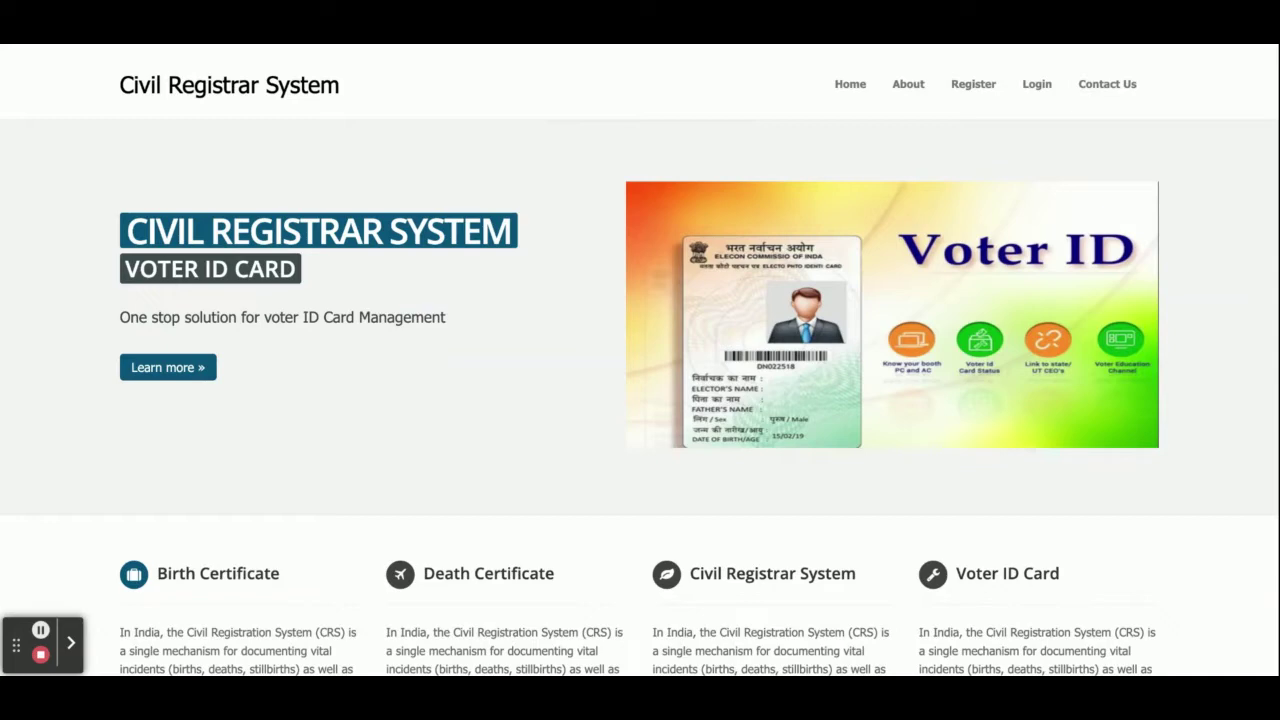
pyautogui.scroll(-10, 443, 523)
pyautogui.scroll(10, 443, 523)
pyautogui.scroll(-2, 640, 400)
pyautogui.scroll(2, 640, 400)
pyautogui.scroll(-2, 640, 400)
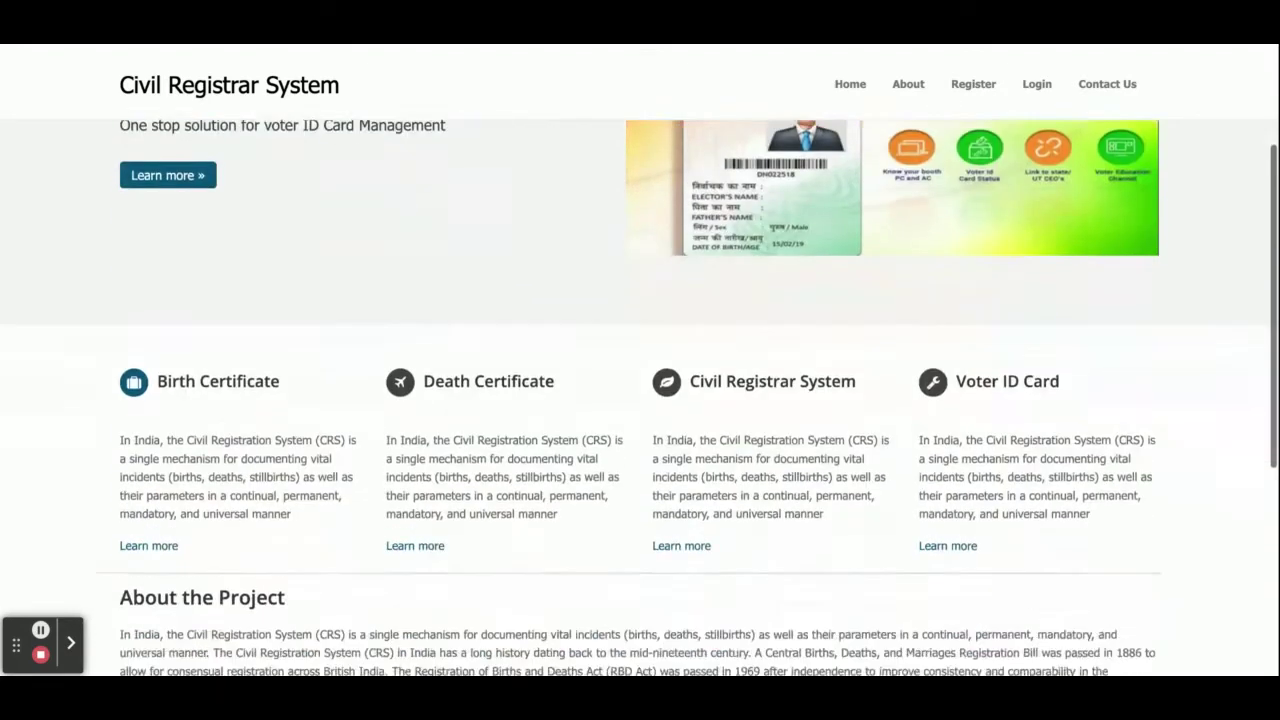
pyautogui.scroll(-4, 640, 400)
pyautogui.scroll(6, 640, 400)
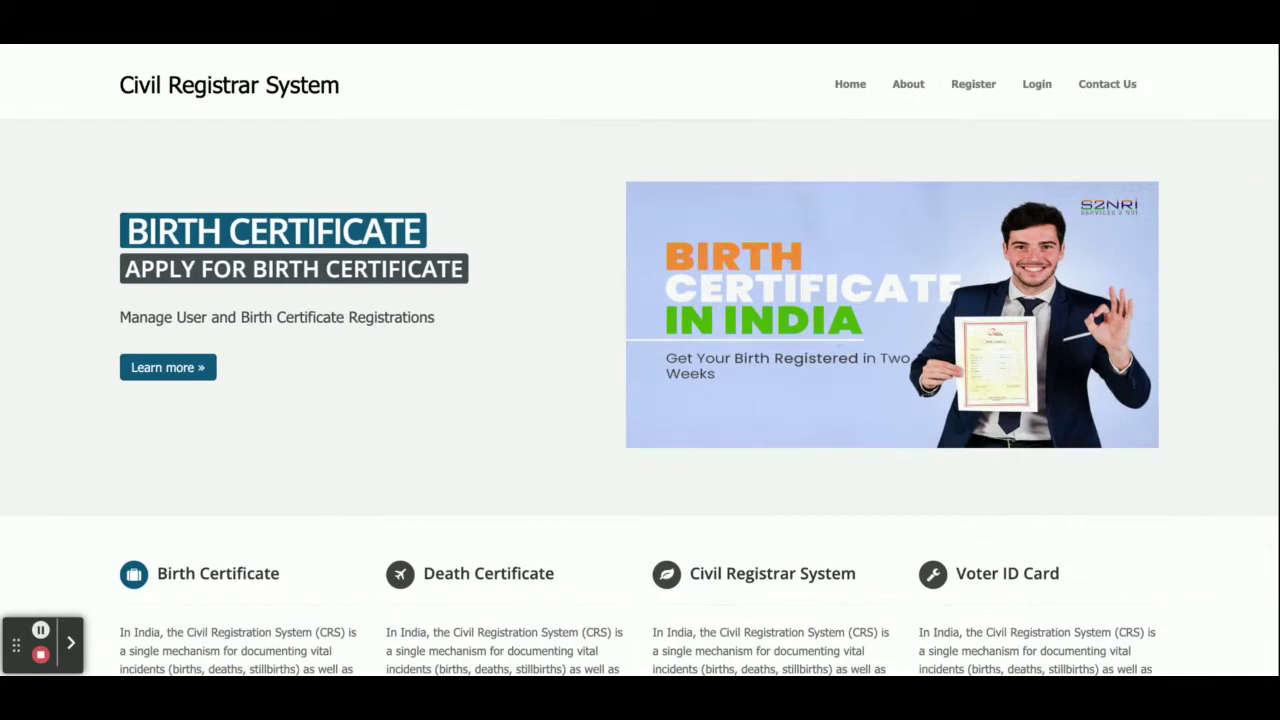
pyautogui.click(909, 86)
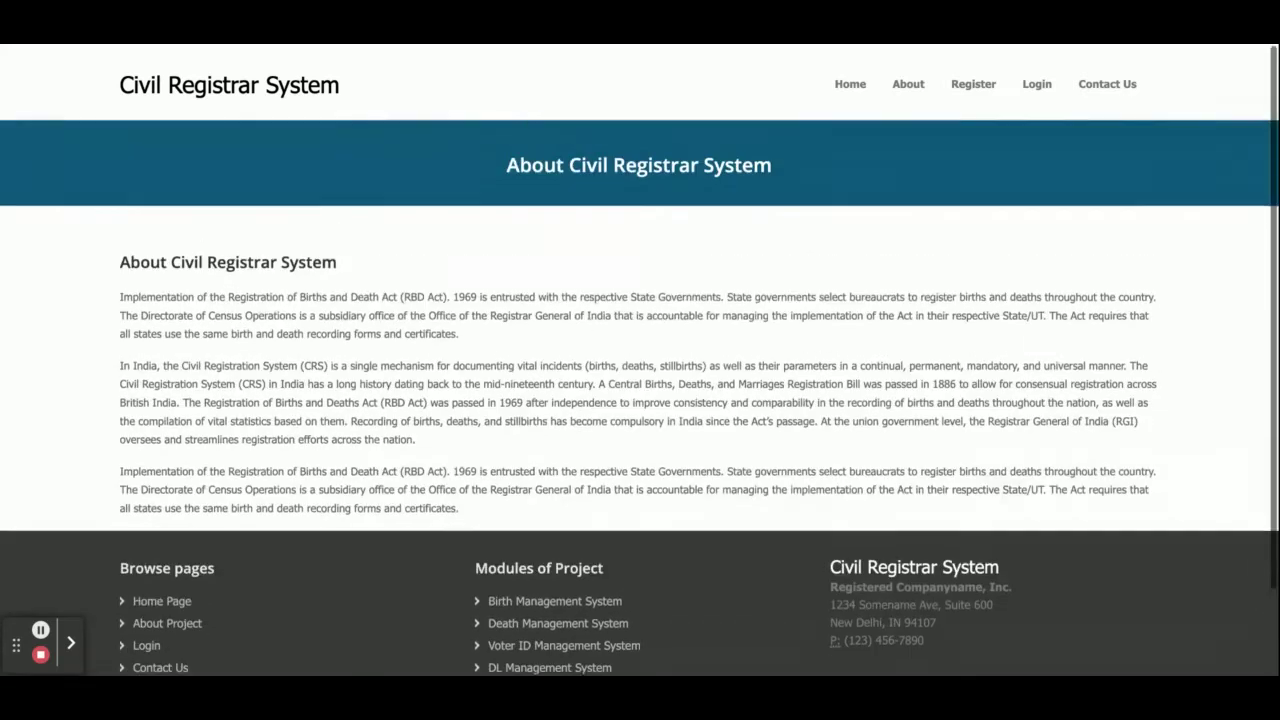
pyautogui.click(953, 88)
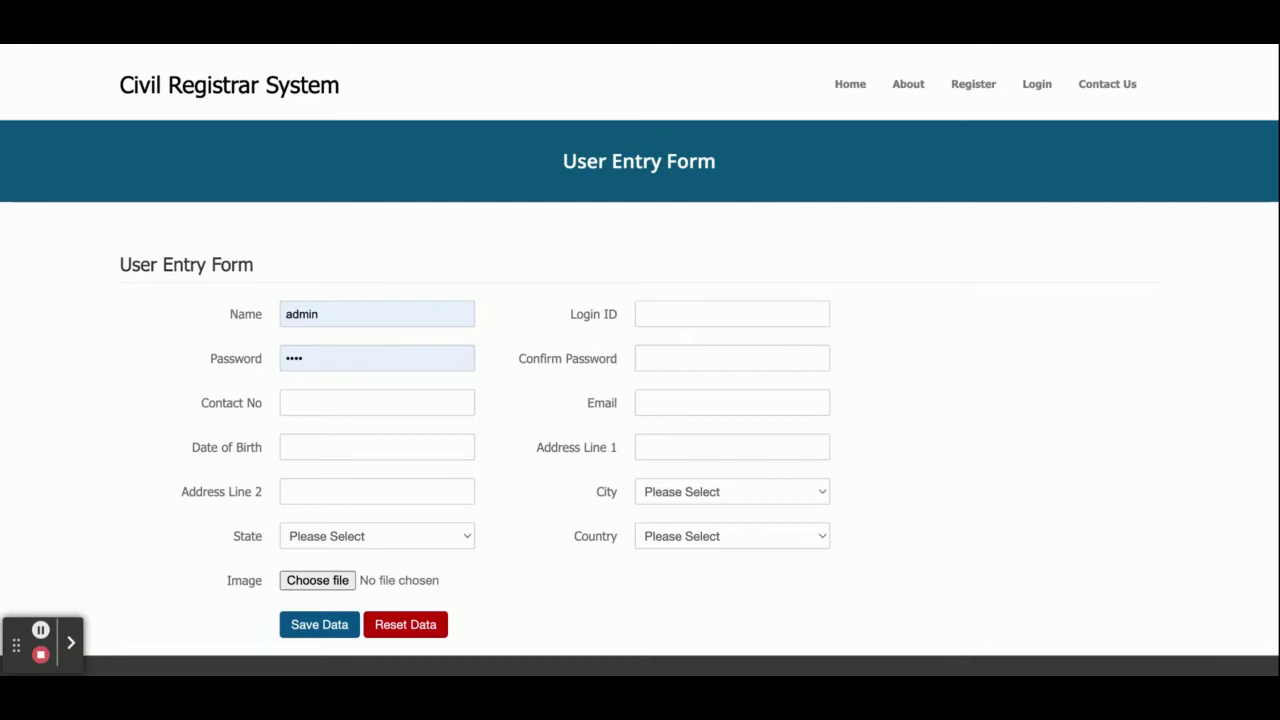
# Step: Visit the Login page, scroll through the Contact Us page, then go back to Login
pyautogui.click(1031, 92)
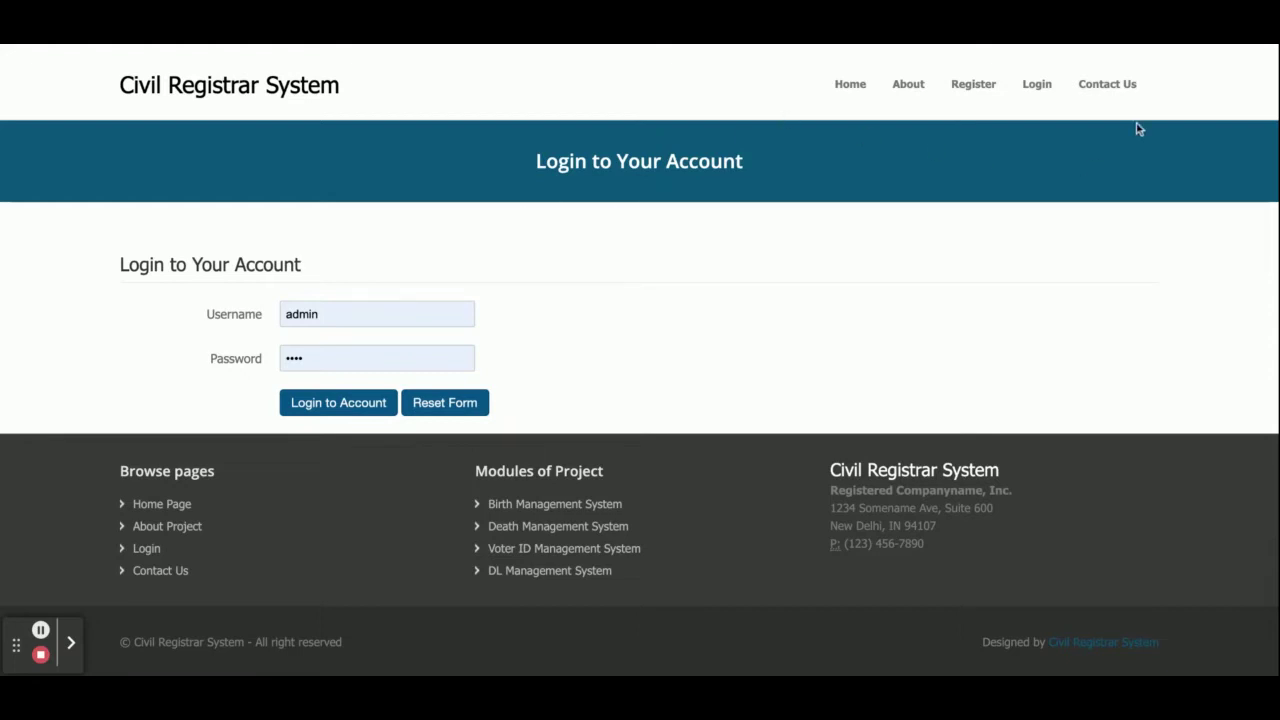
pyautogui.click(1128, 95)
pyautogui.scroll(-2, 871, 294)
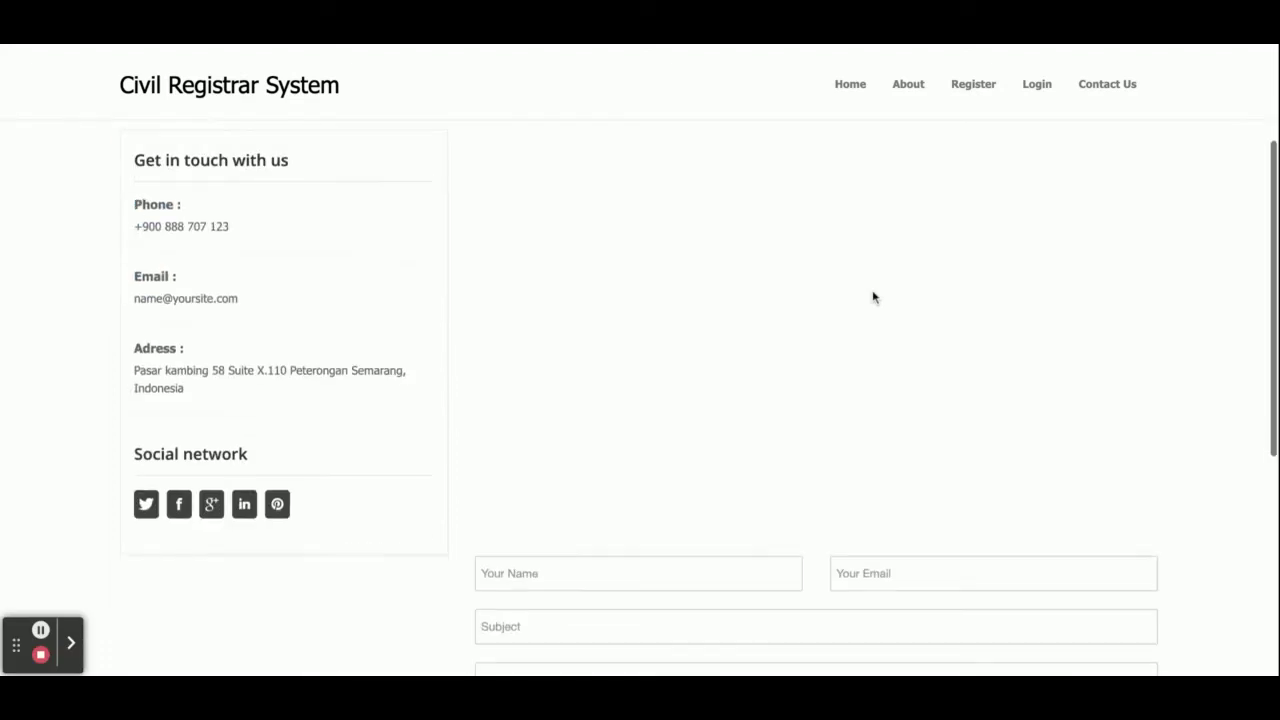
pyautogui.scroll(-4, 400, 429)
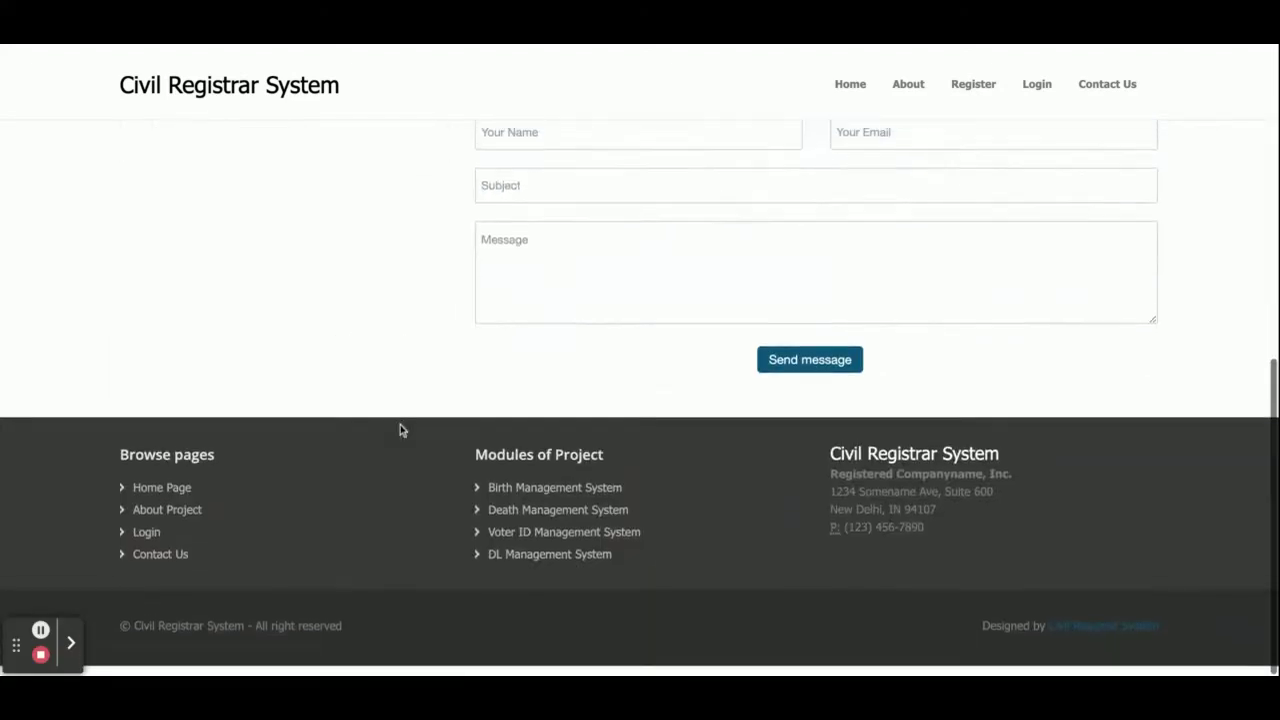
pyautogui.scroll(6, 400, 430)
pyautogui.scroll(-1, 400, 430)
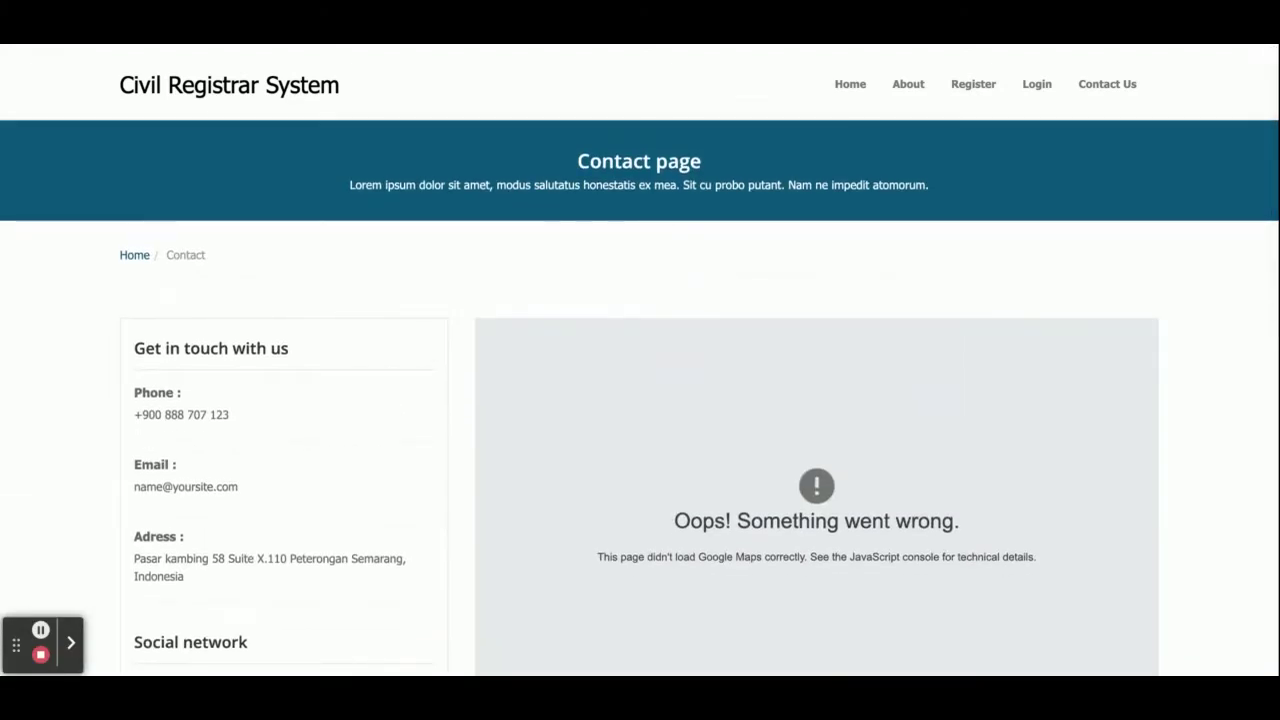
pyautogui.scroll(-3, 828, 500)
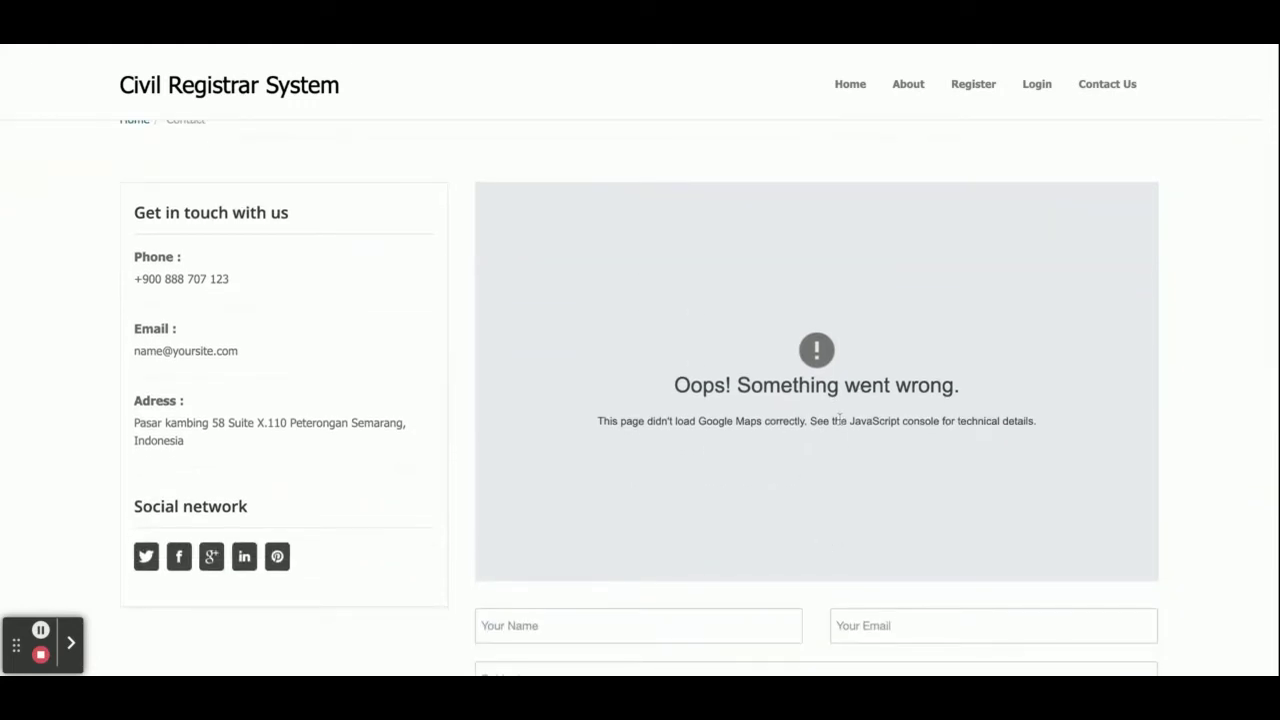
pyautogui.scroll(-1, 640, 400)
pyautogui.scroll(1, 640, 400)
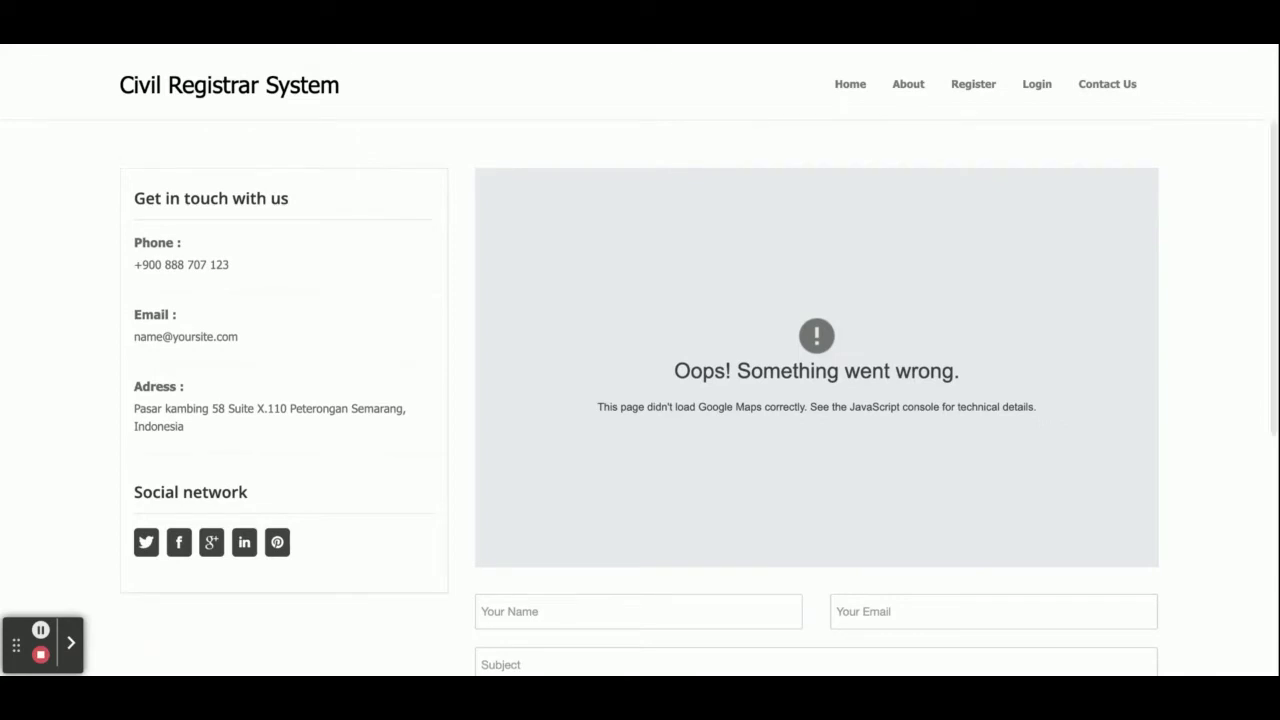
pyautogui.scroll(3, 640, 400)
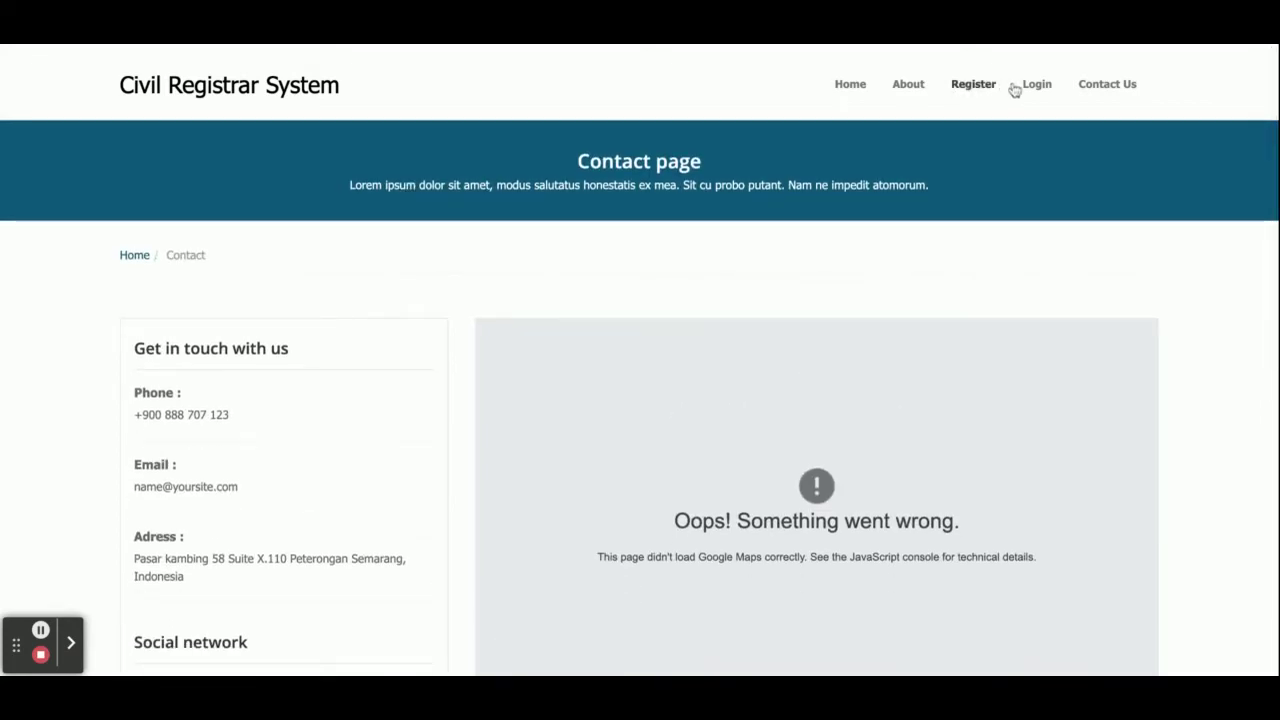
pyautogui.click(1036, 85)
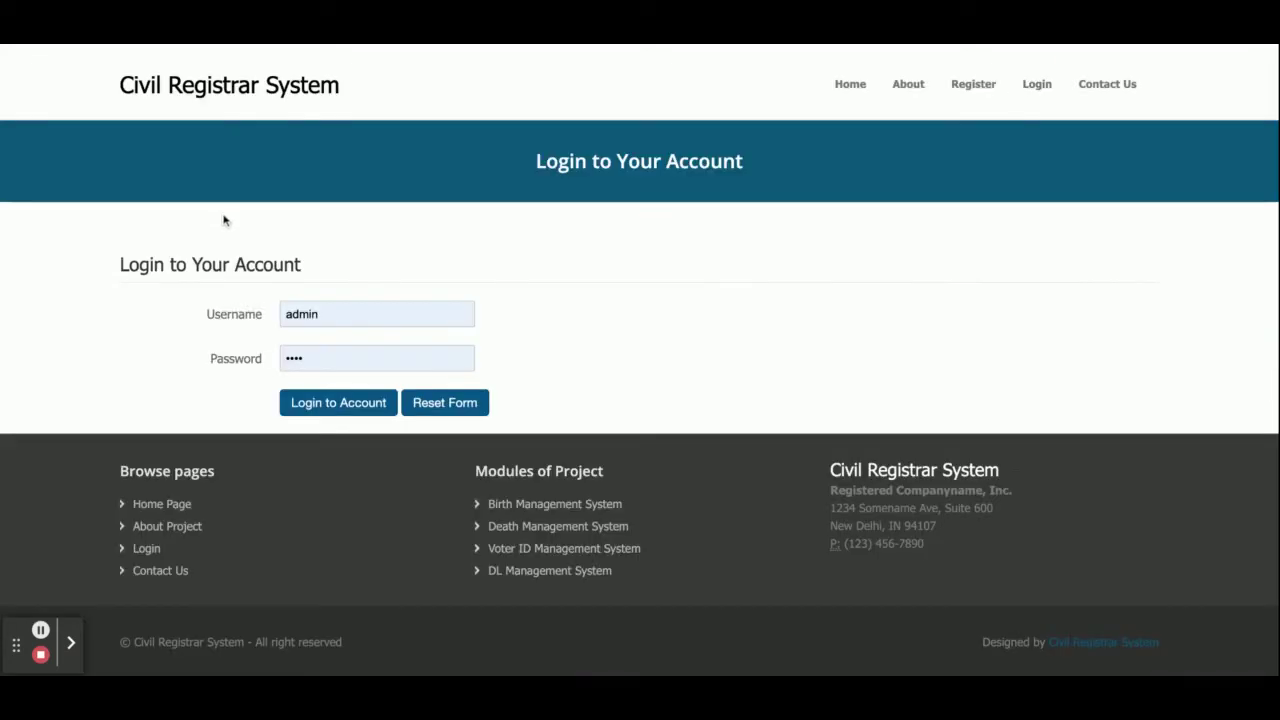
# Step: Sign in as admin with the saved credentials and look over the dashboard
pyautogui.click(329, 315)
pyautogui.click(321, 405)
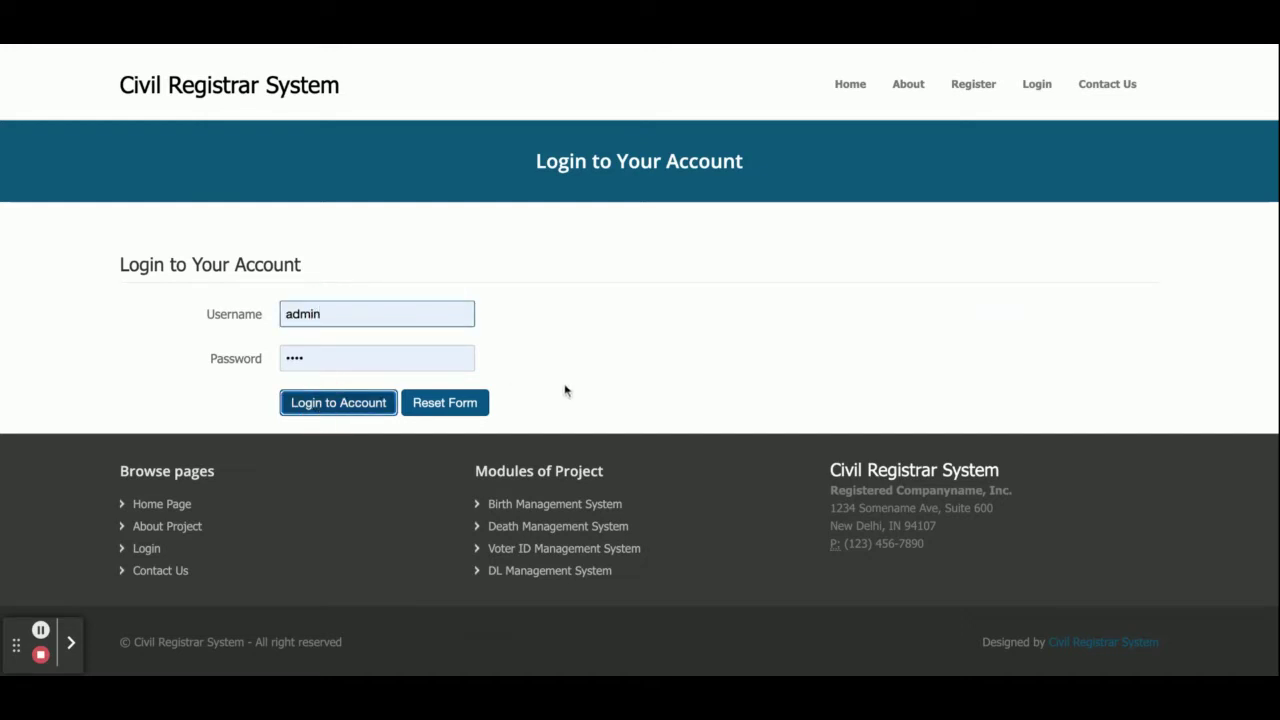
pyautogui.scroll(-1, 571, 394)
pyautogui.scroll(-2, 571, 391)
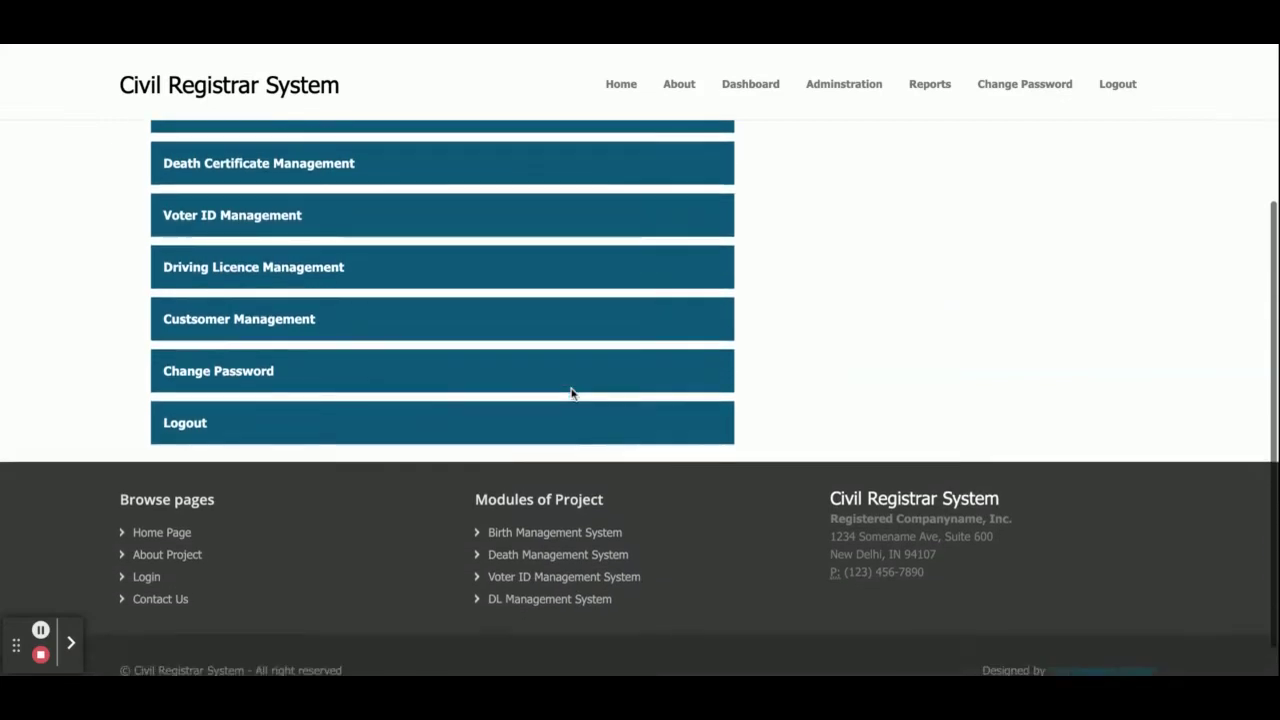
pyautogui.scroll(3, 571, 391)
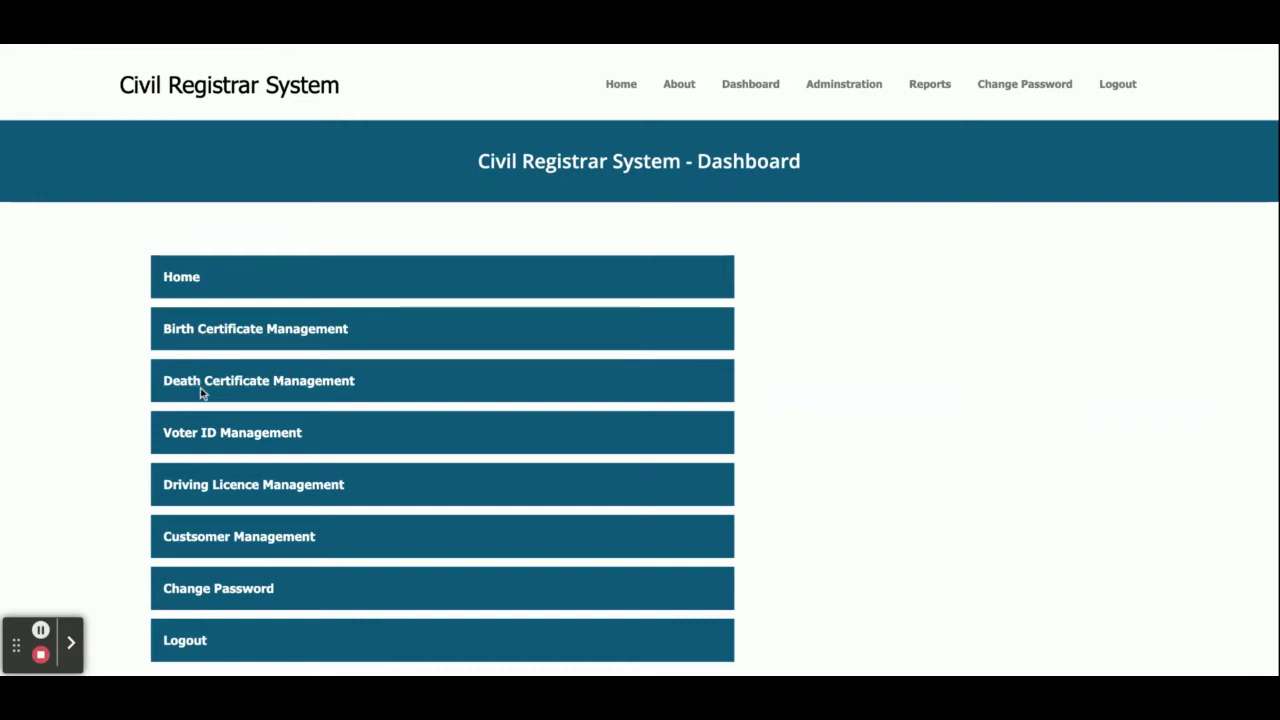
# Step: View the all-customers report and the home page, then return to the Dashboard
pyautogui.click(234, 531)
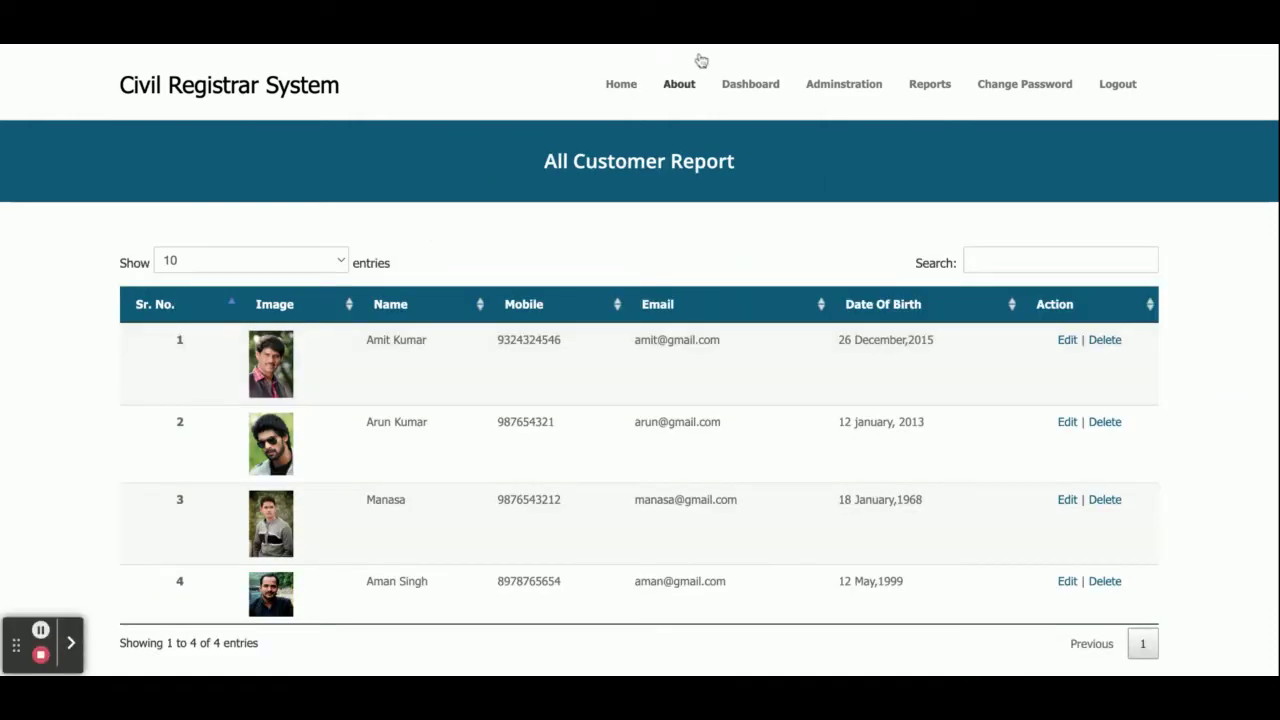
pyautogui.click(729, 92)
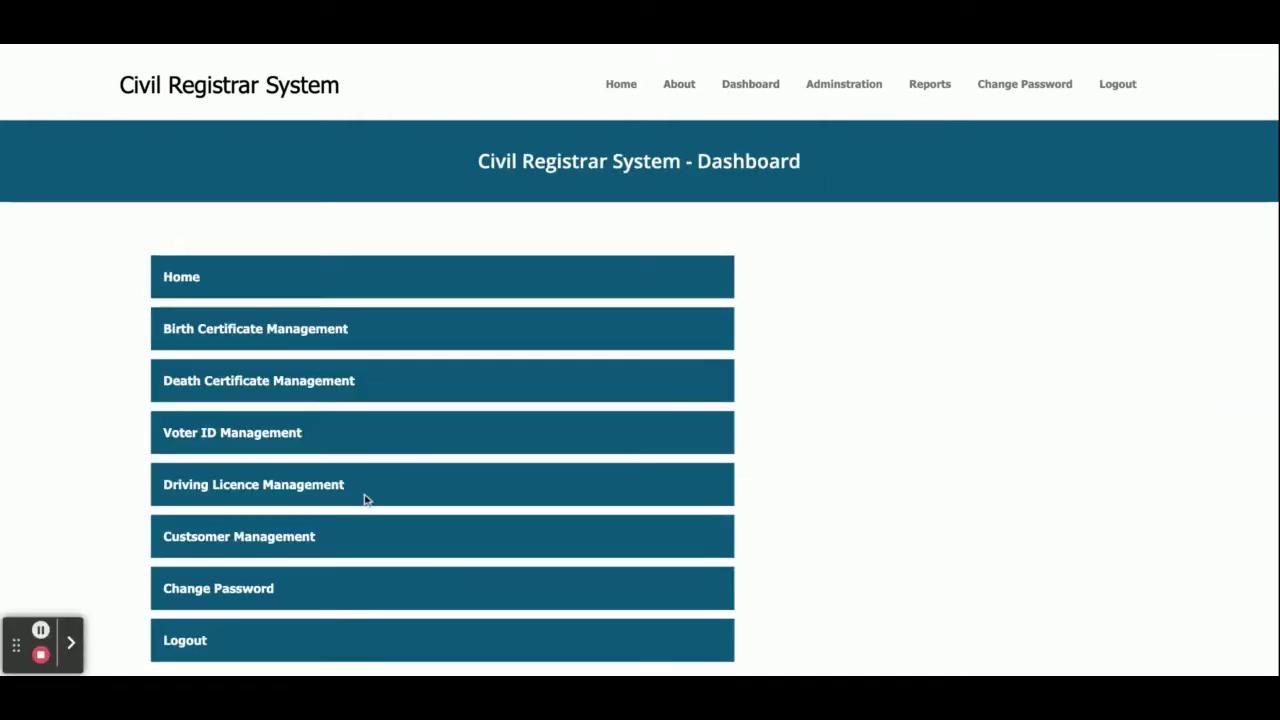
pyautogui.scroll(-1, 363, 497)
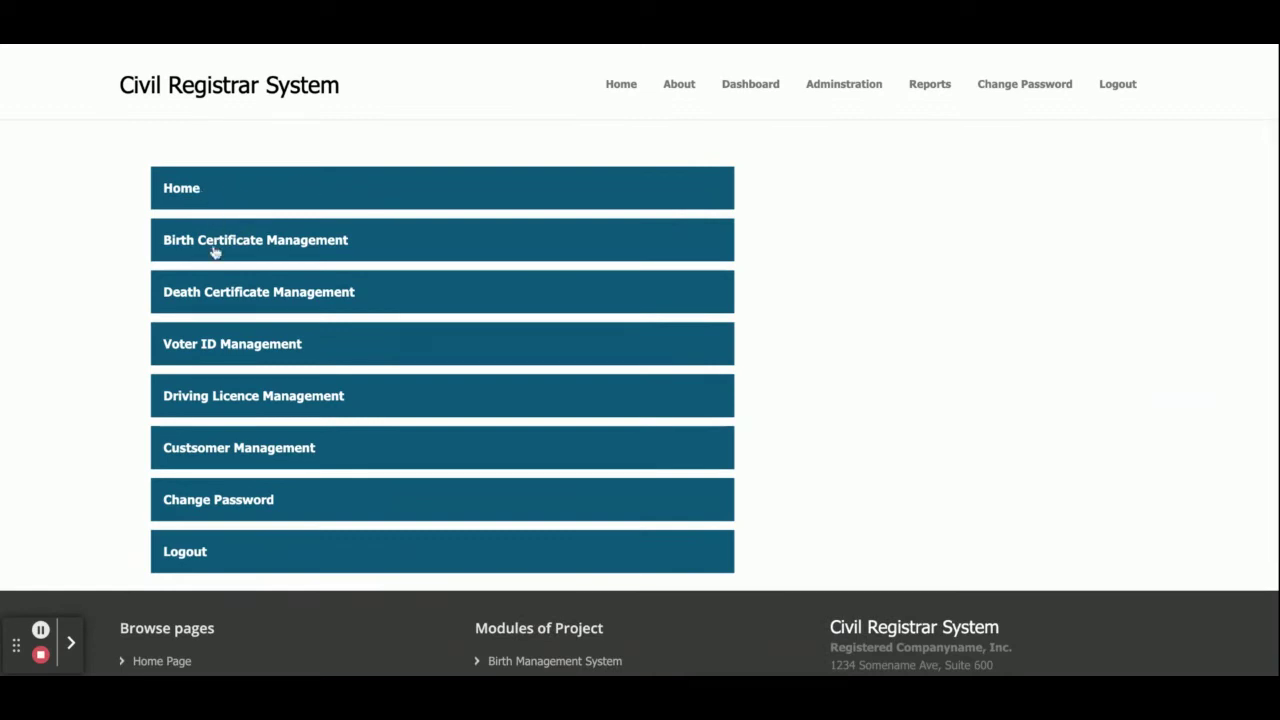
pyautogui.click(189, 200)
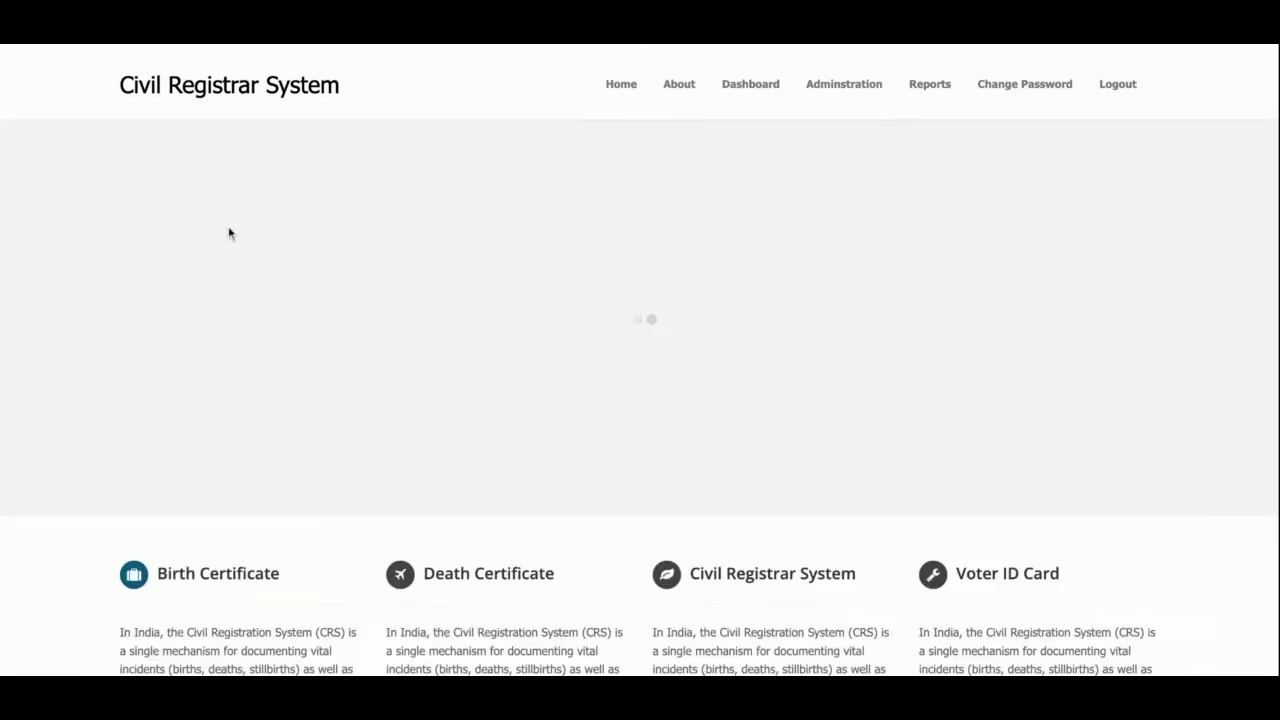
pyautogui.click(751, 87)
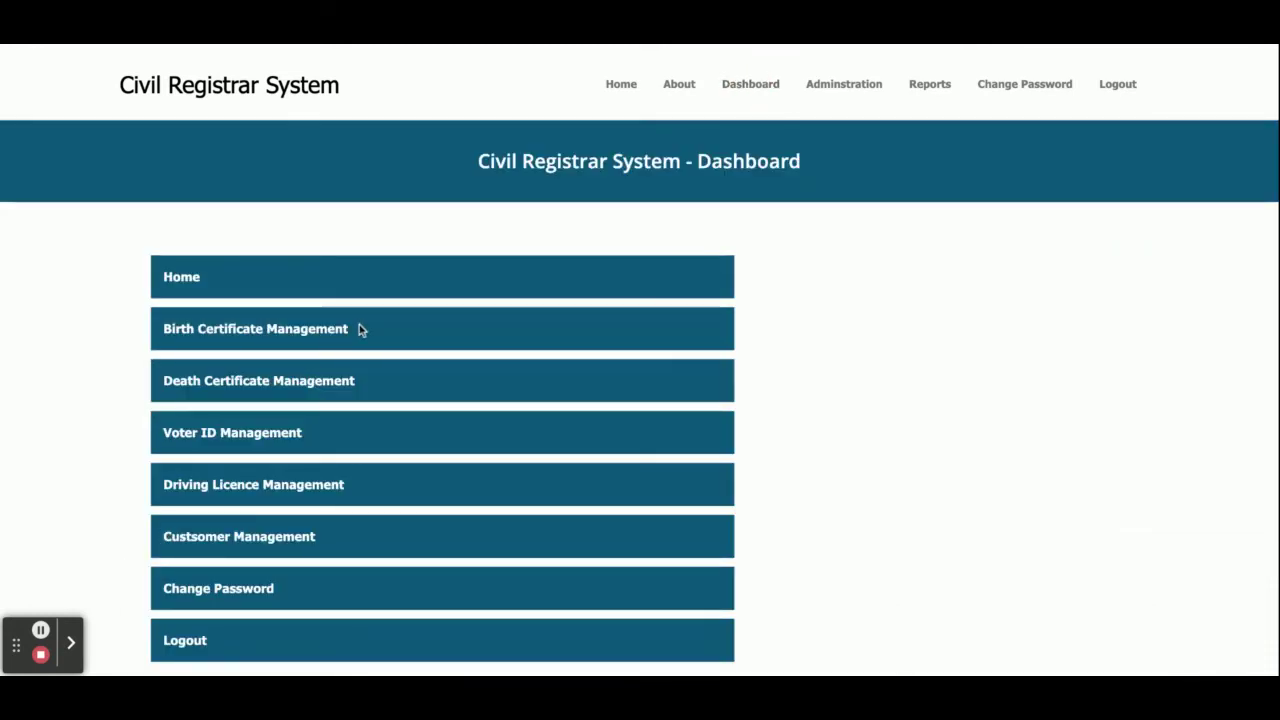
# Step: Open the birth certificate report and try searching 'rahu', then clear the search
pyautogui.click(287, 331)
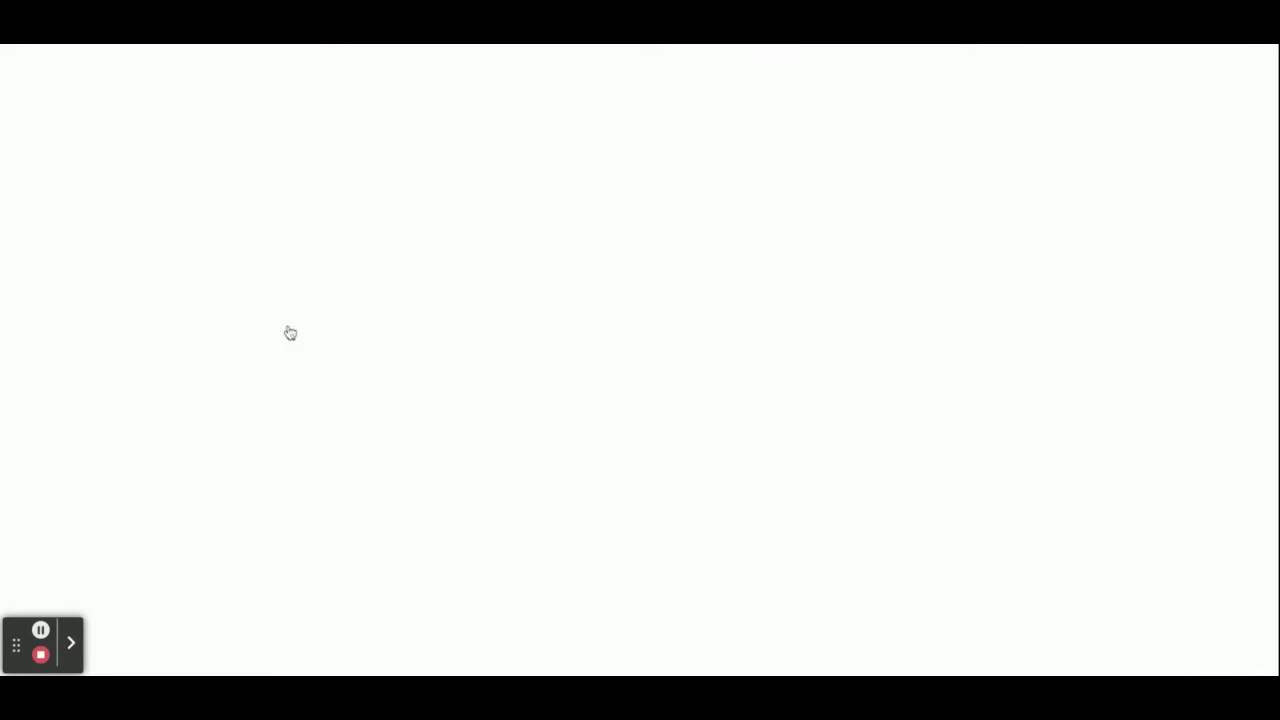
pyautogui.scroll(-2, 501, 367)
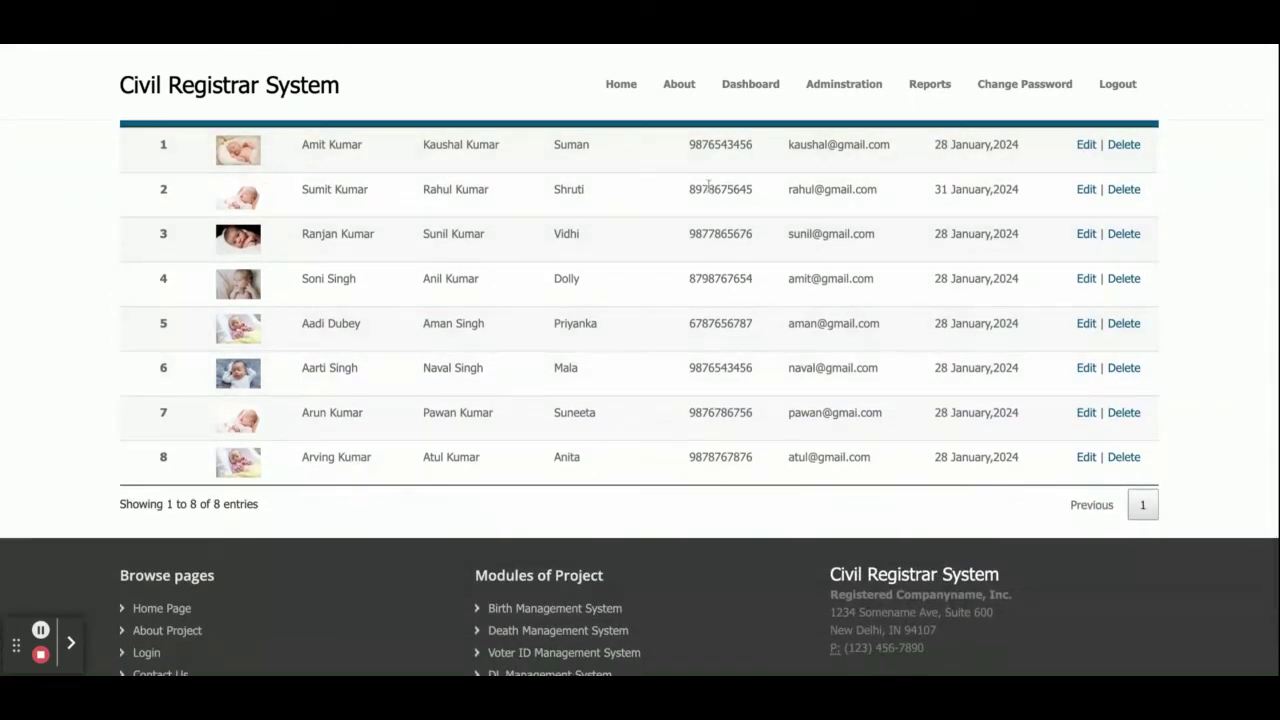
pyautogui.scroll(2, 978, 323)
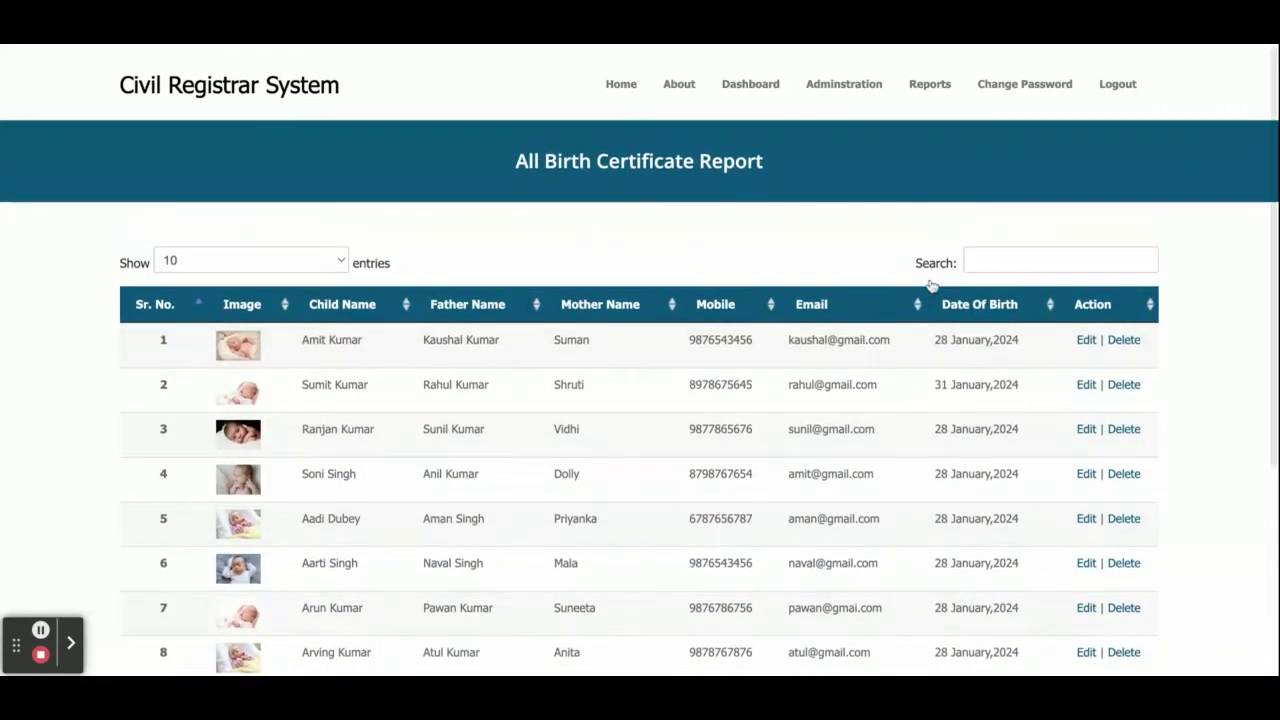
pyautogui.click(997, 253)
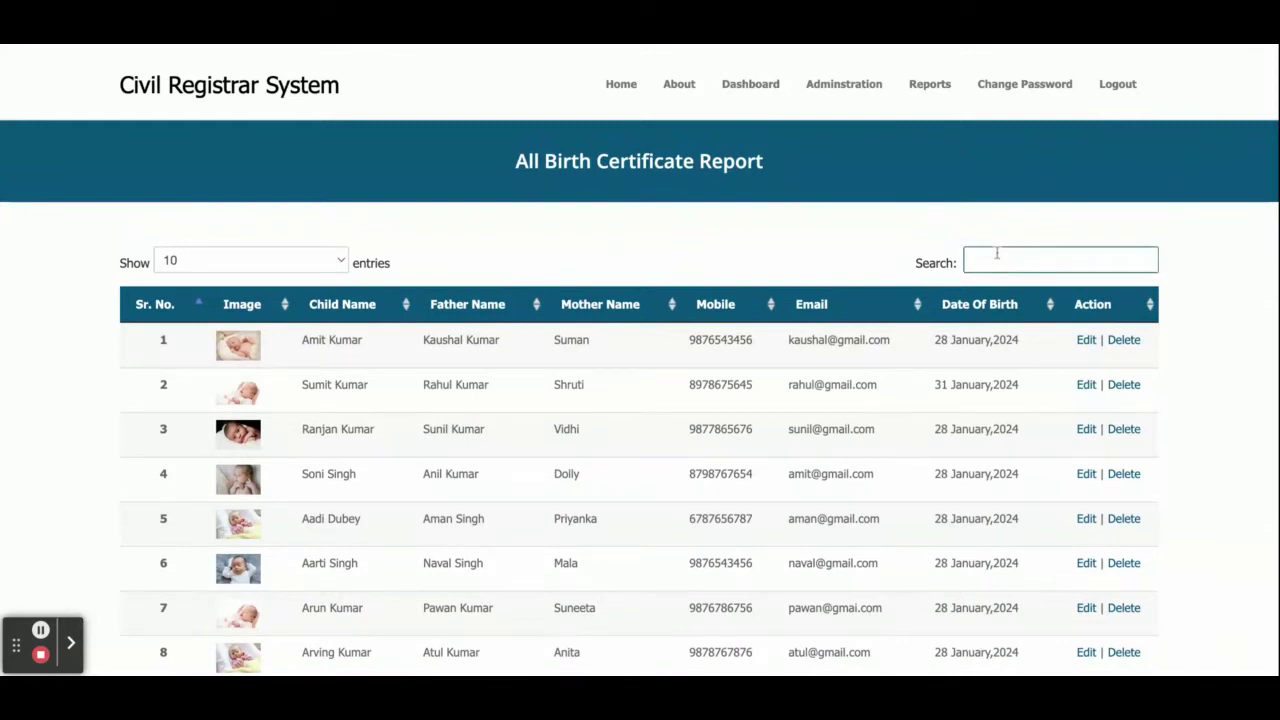
pyautogui.write('rahu')
pyautogui.press('BackSpace')
pyautogui.press('BackSpace')
pyautogui.press('BackSpace')
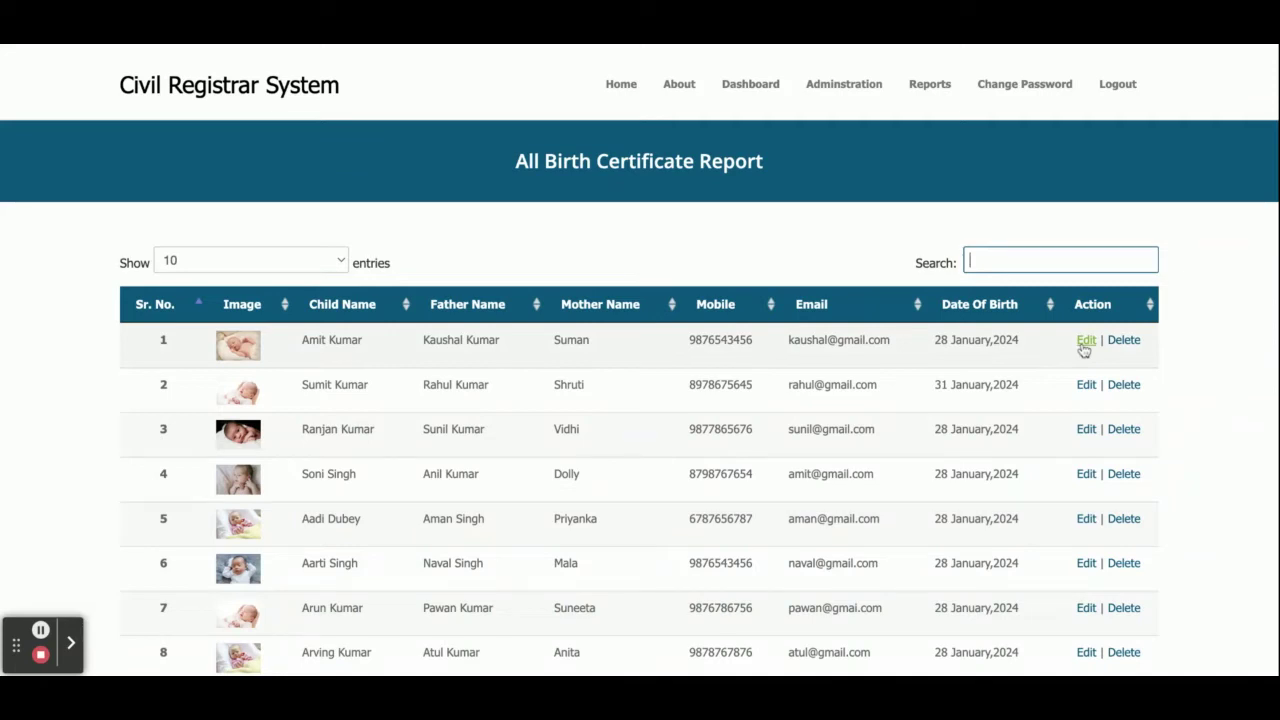
# Step: Review the 8 birth entries and open the first record for editing
pyautogui.click(294, 266)
pyautogui.scroll(-3, 653, 535)
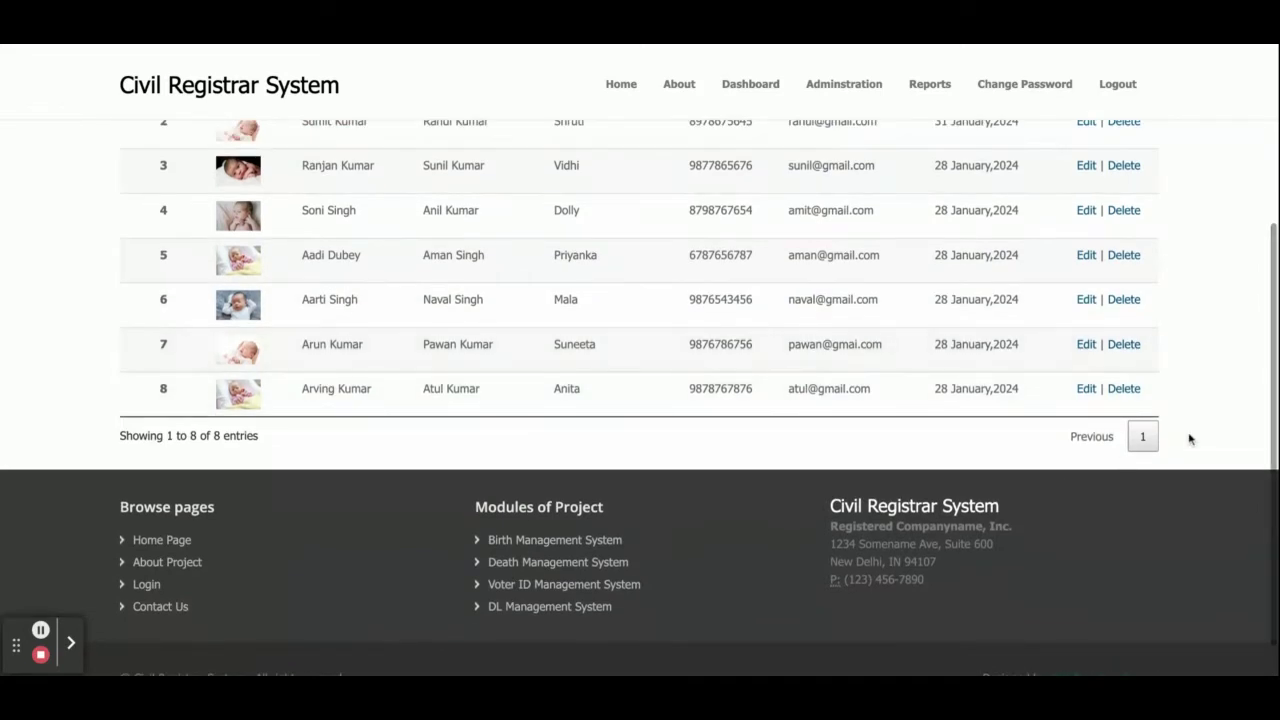
pyautogui.tripleClick(157, 437)
pyautogui.scroll(3, 350, 414)
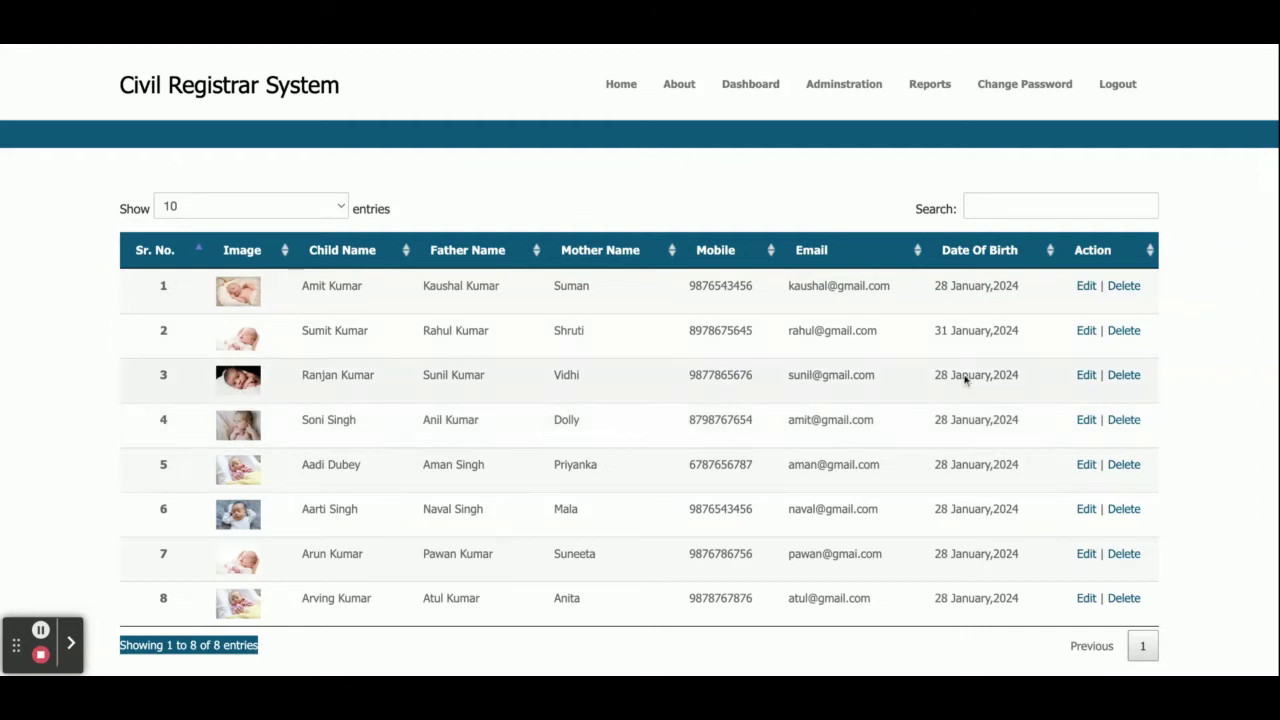
pyautogui.click(1088, 286)
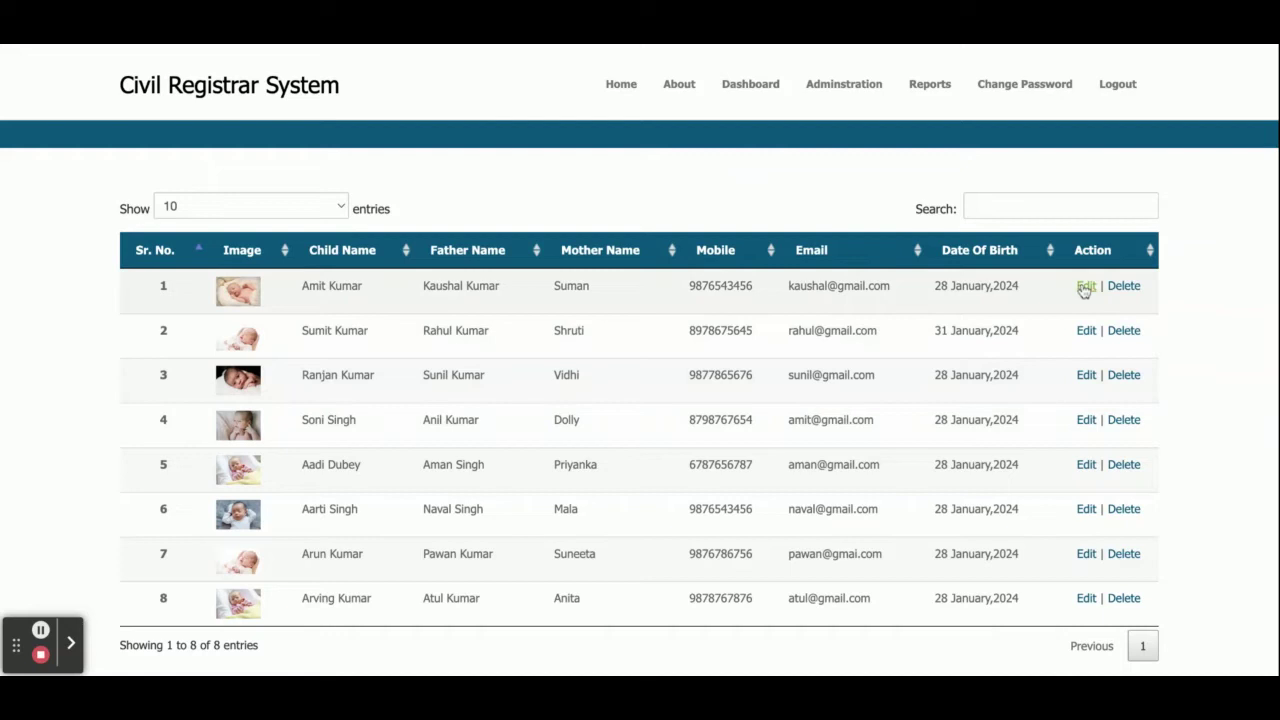
pyautogui.scroll(-3, 778, 365)
# Step: Set the first birth record's gender to Male, save it, and return to the Dashboard
pyautogui.click(314, 399)
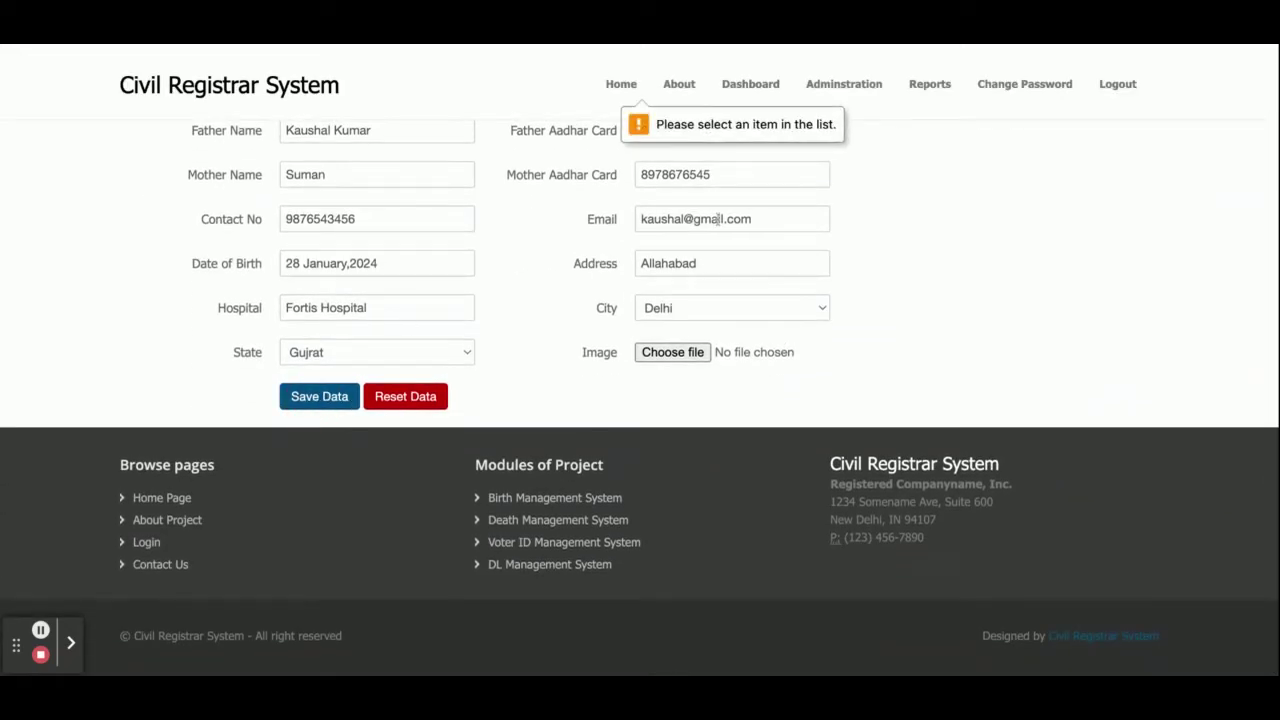
pyautogui.scroll(2, 716, 219)
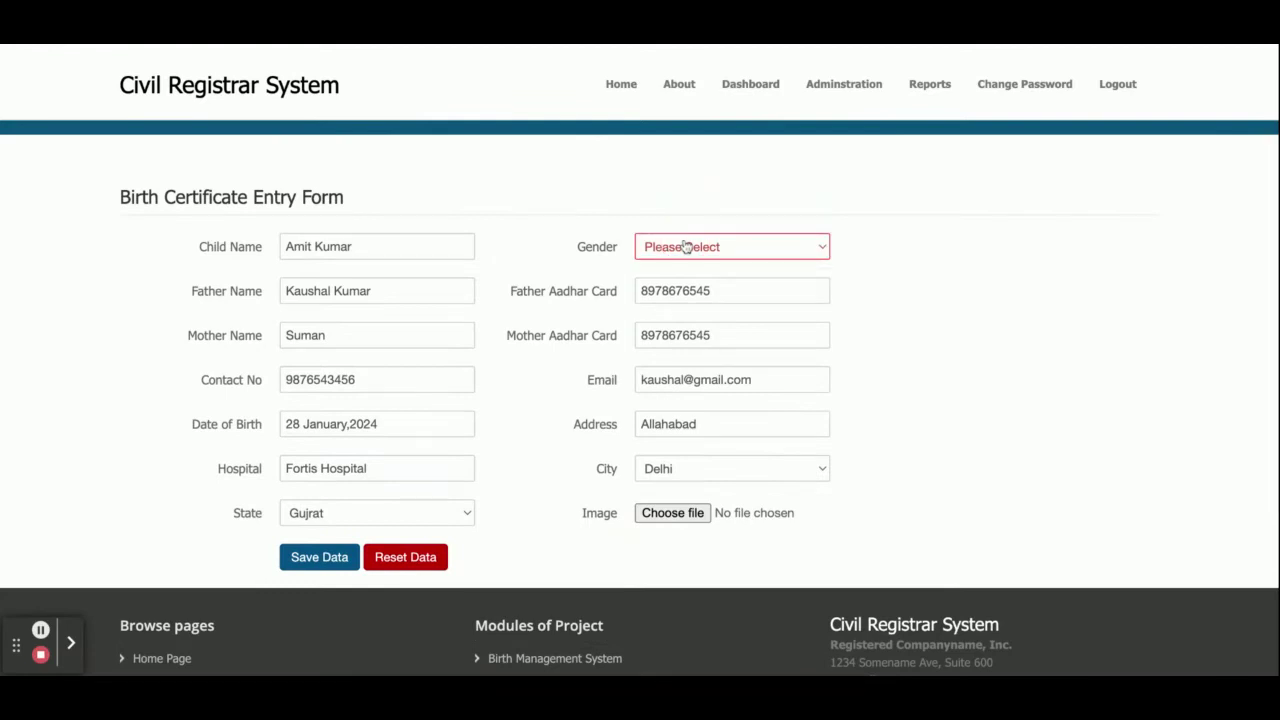
pyautogui.click(686, 247)
pyautogui.click(700, 288)
pyautogui.click(326, 560)
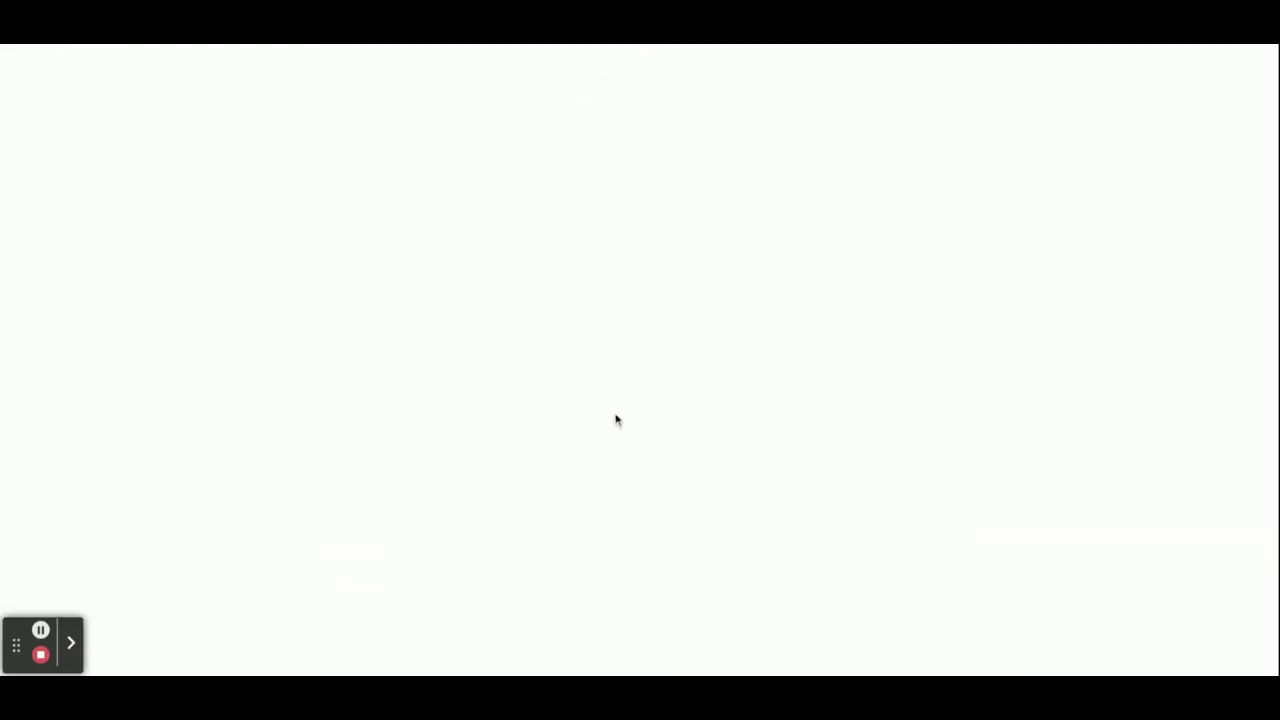
pyautogui.tripleClick(216, 265)
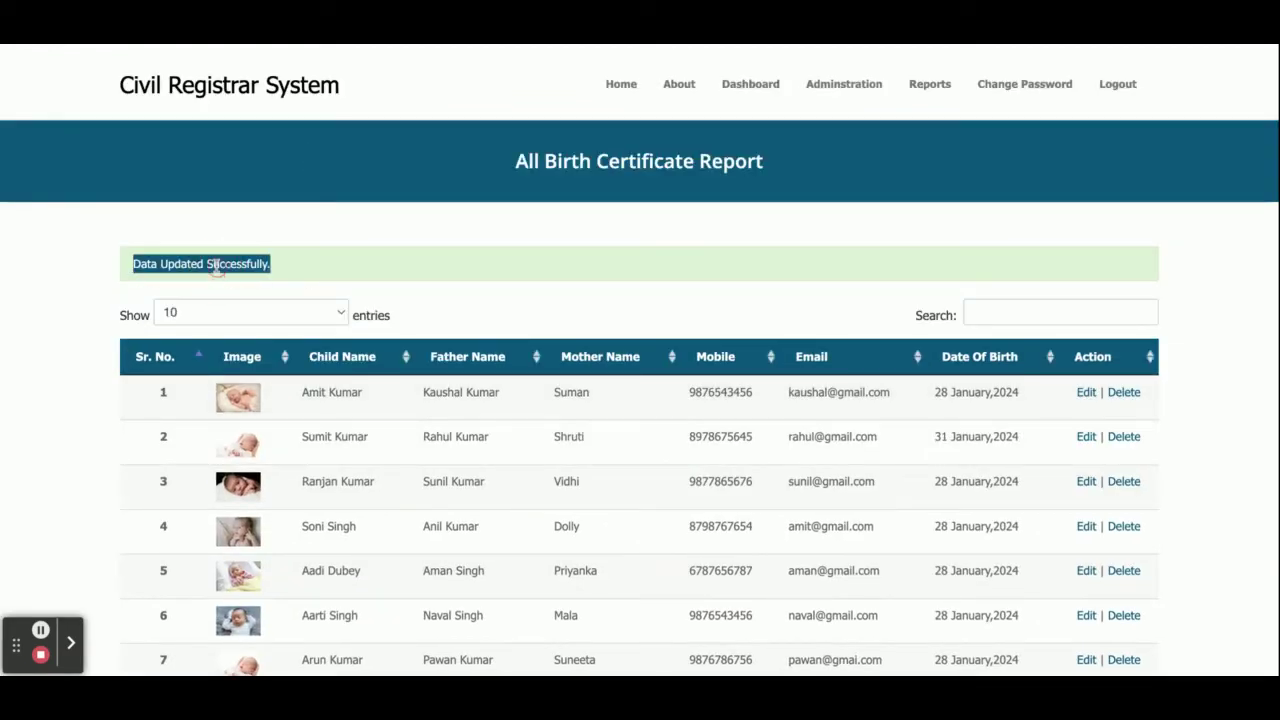
pyautogui.click(750, 84)
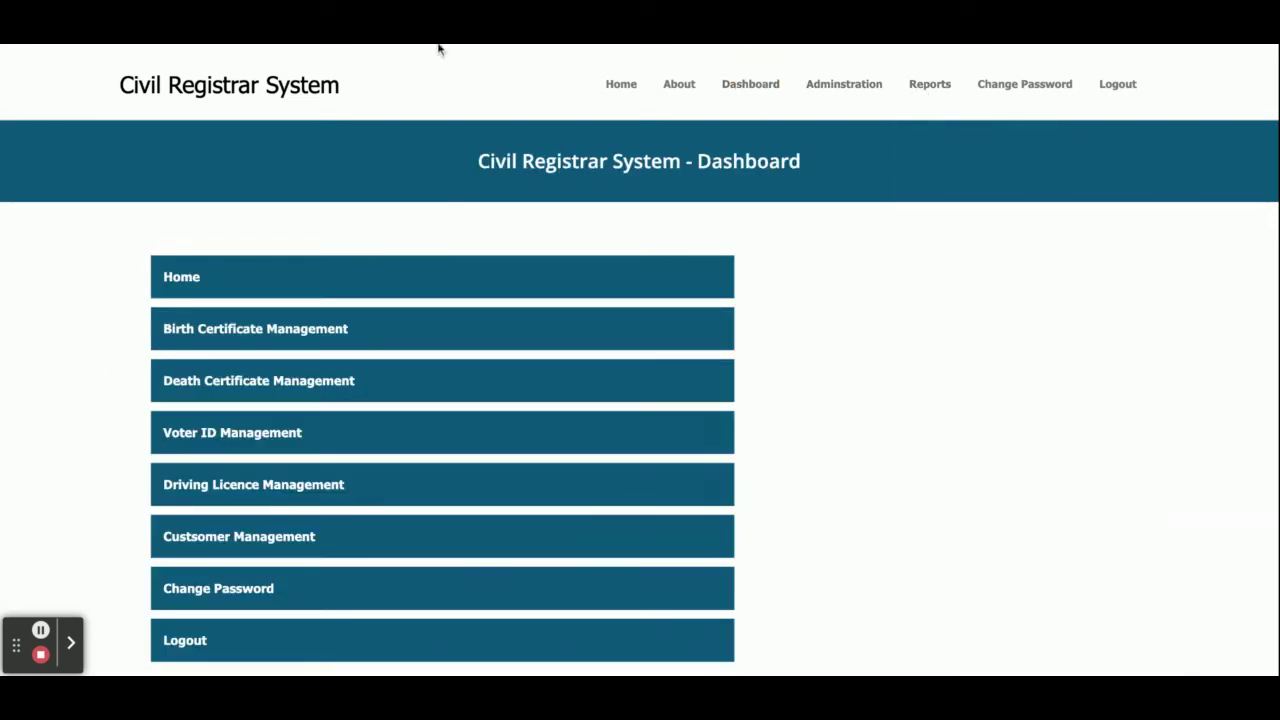
pyautogui.click(240, 392)
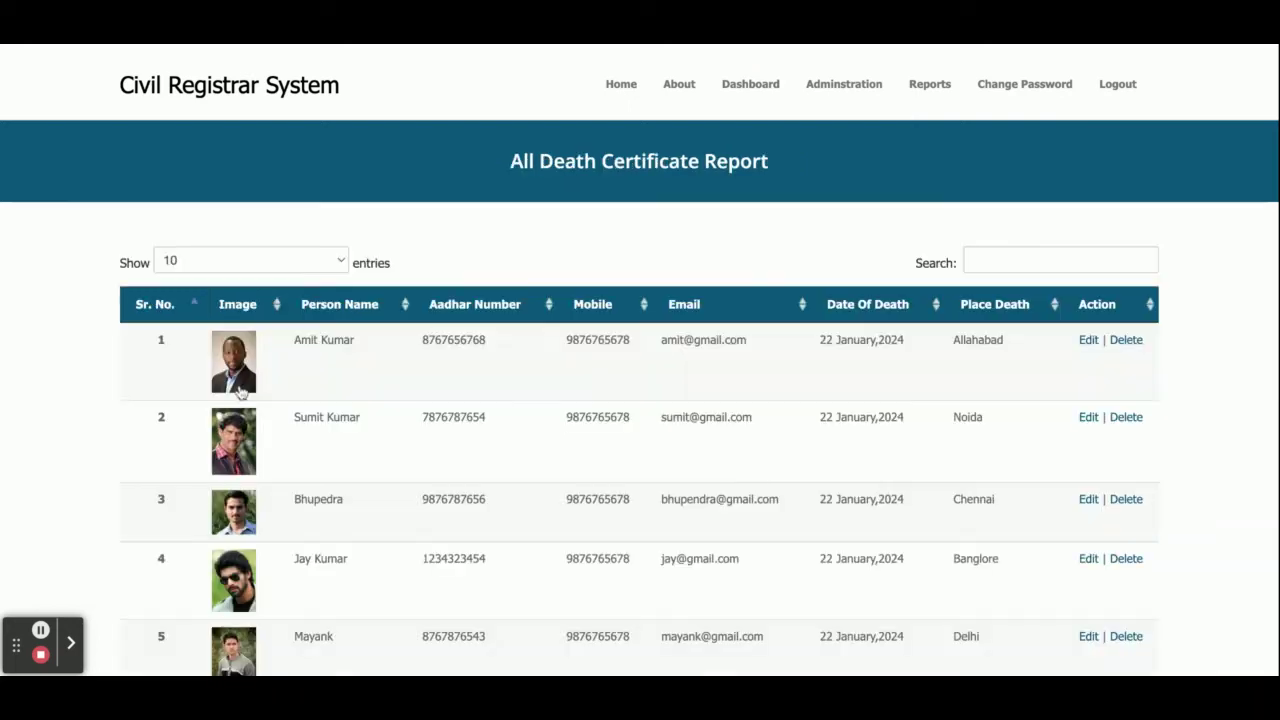
pyautogui.scroll(-2, 441, 414)
pyautogui.scroll(-5, 441, 414)
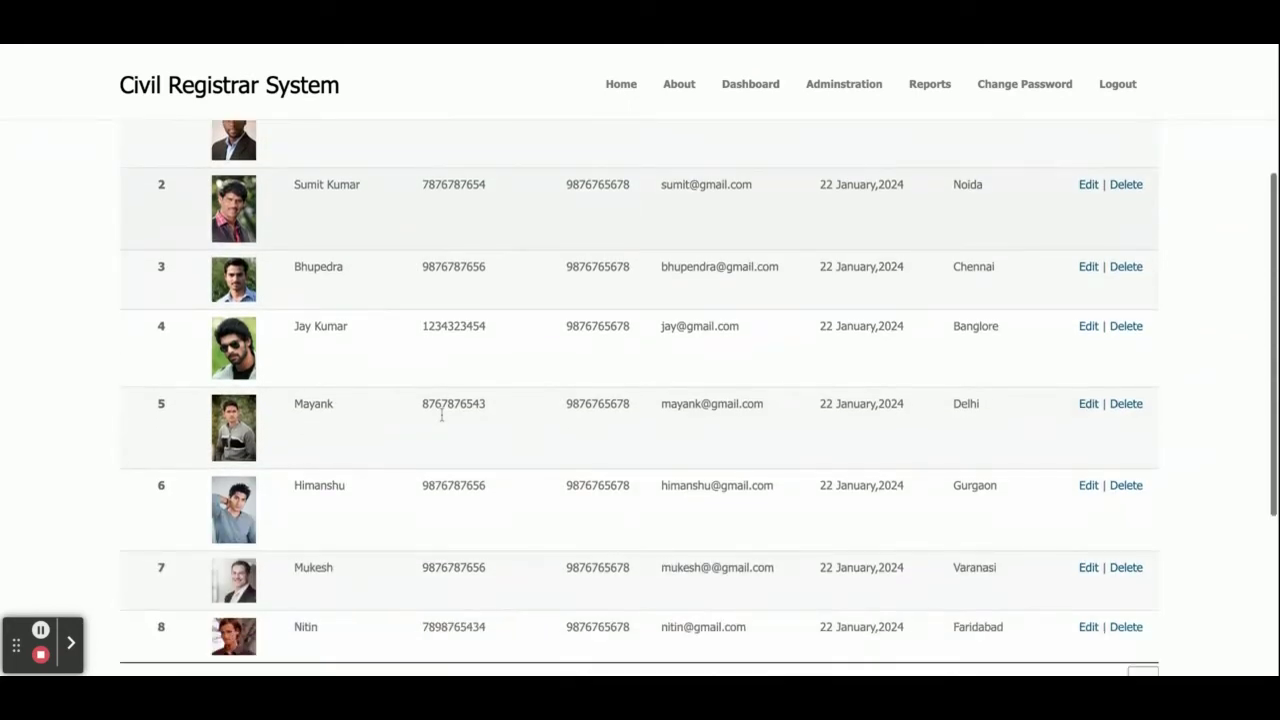
pyautogui.scroll(10, 441, 414)
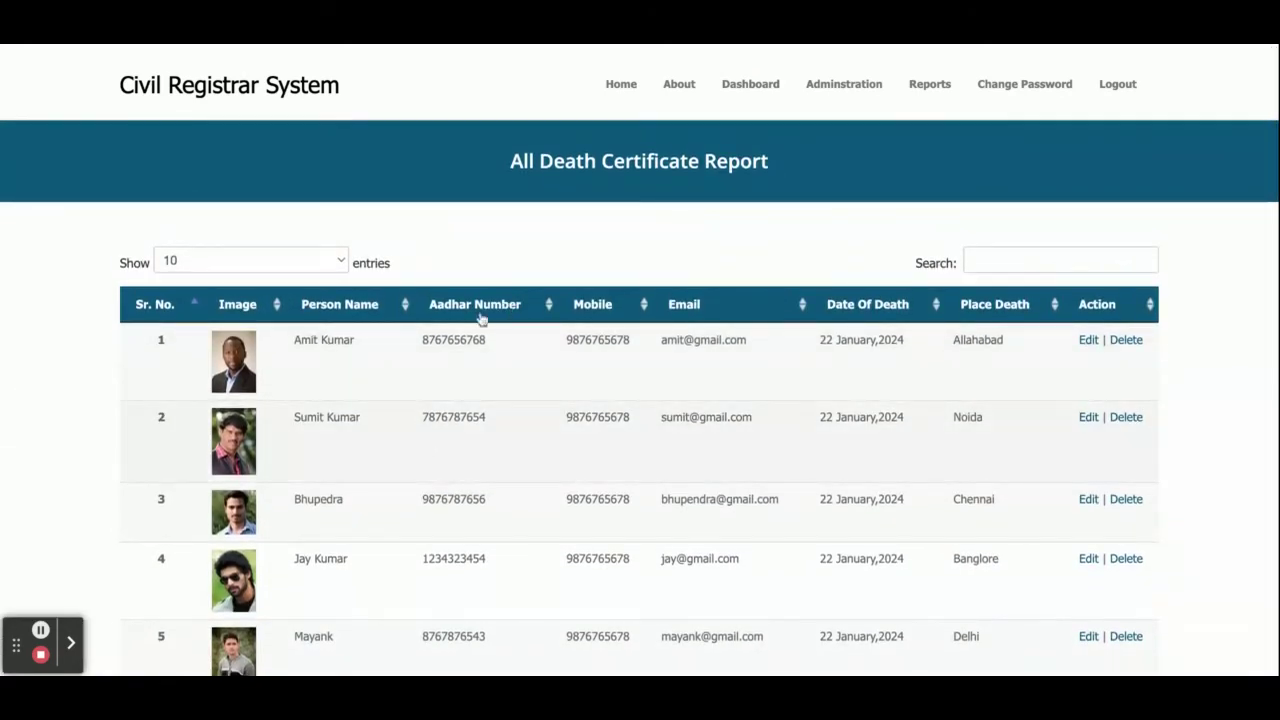
pyautogui.scroll(-5, 660, 463)
pyautogui.scroll(5, 660, 463)
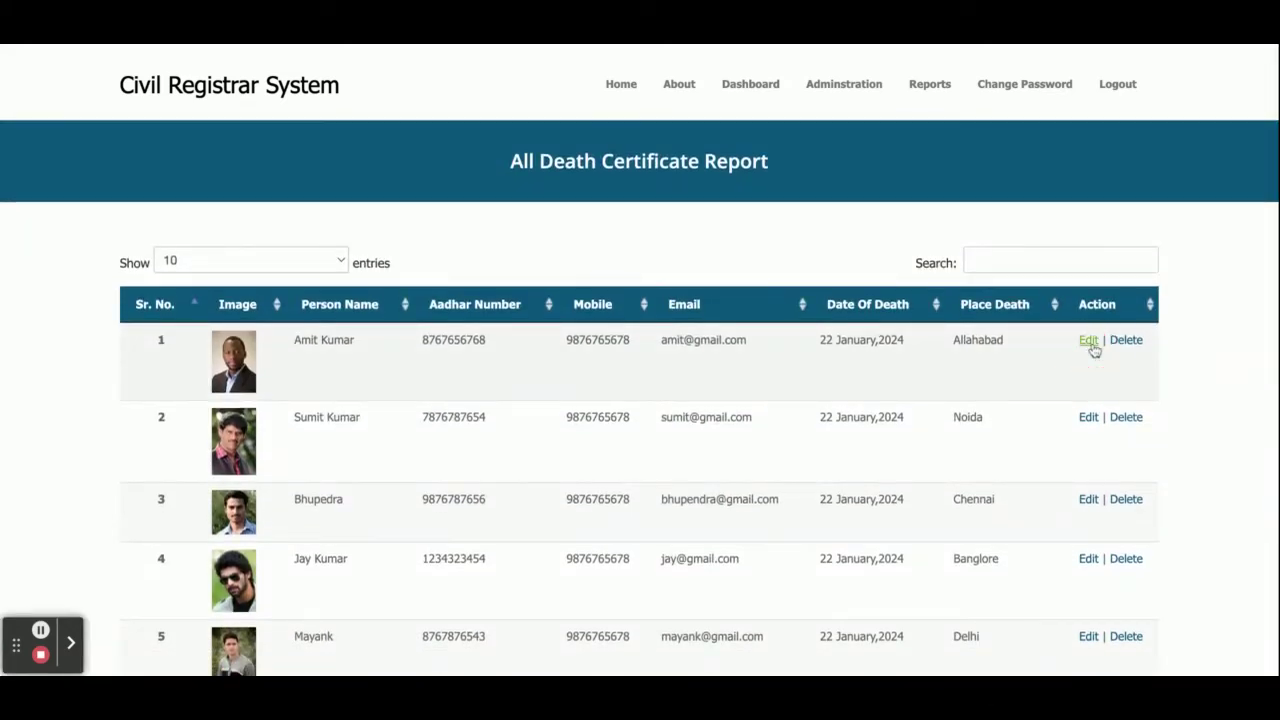
pyautogui.click(1088, 341)
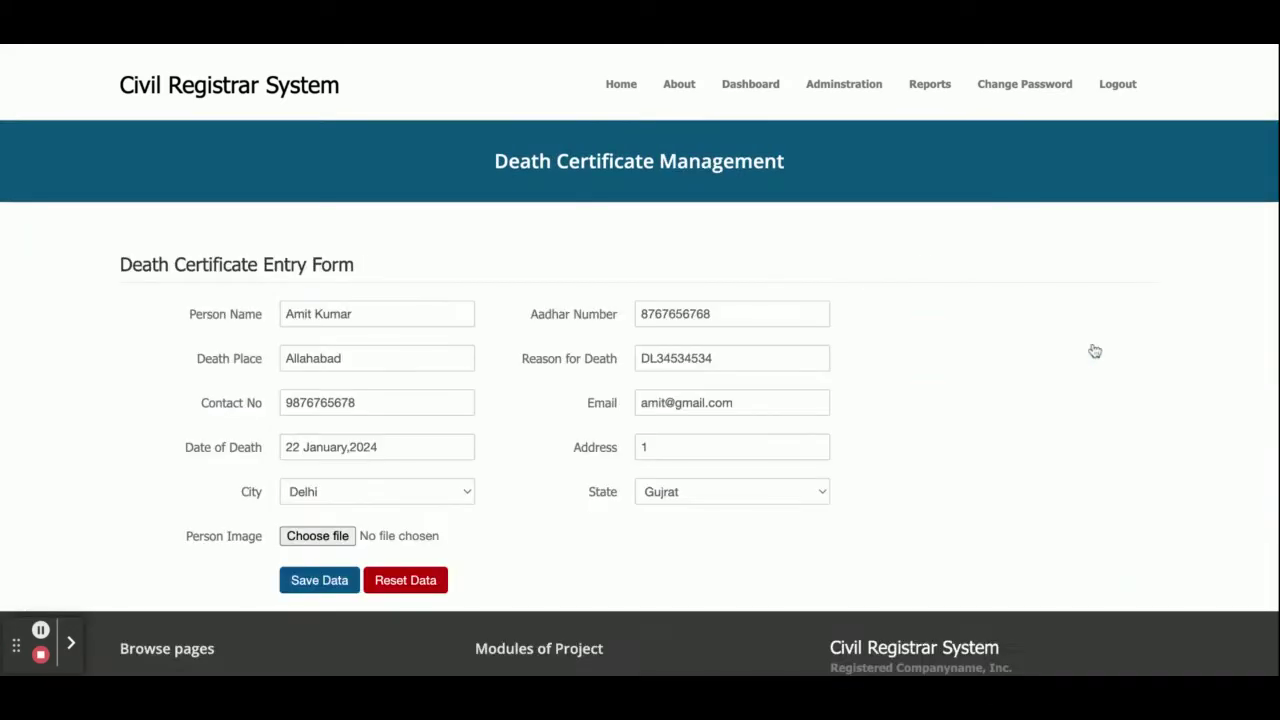
pyautogui.click(752, 86)
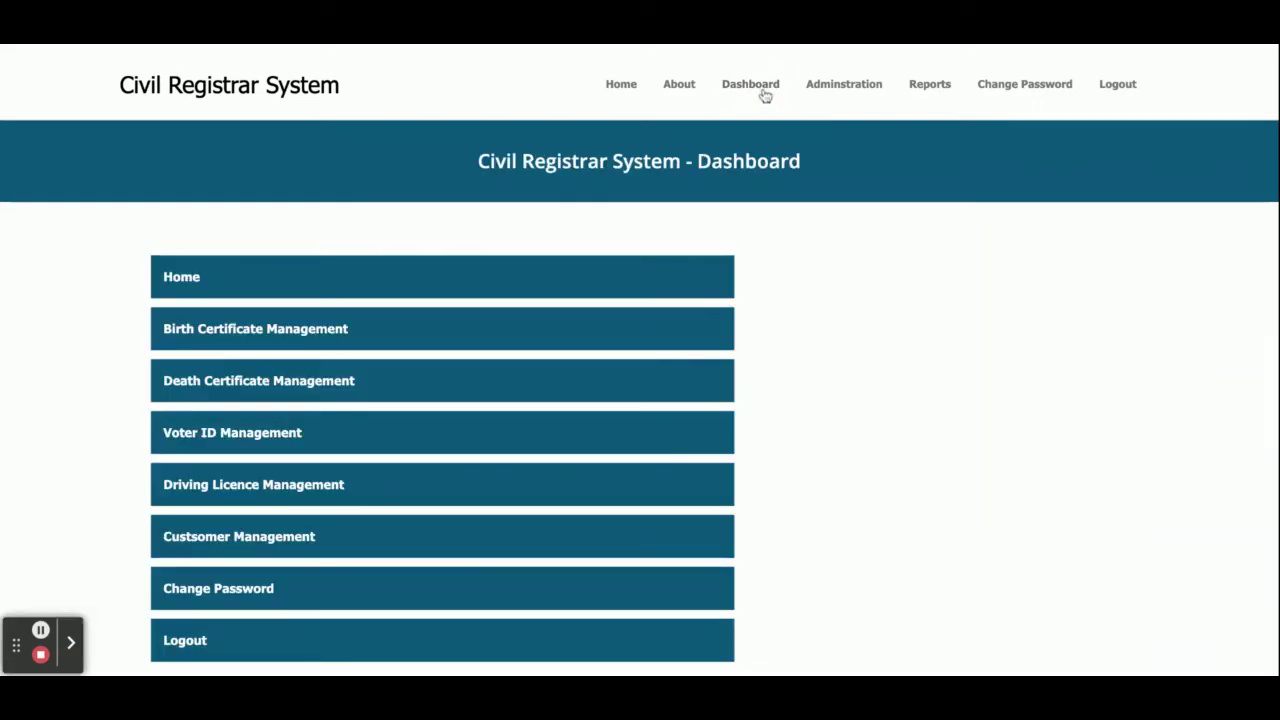
# Step: Open the Voter ID Management report, scroll its voter table, and click into the Search box
pyautogui.click(232, 436)
pyautogui.scroll(-5, 234, 438)
pyautogui.scroll(5, 234, 438)
pyautogui.scroll(-2, 234, 438)
pyautogui.scroll(2, 640, 398)
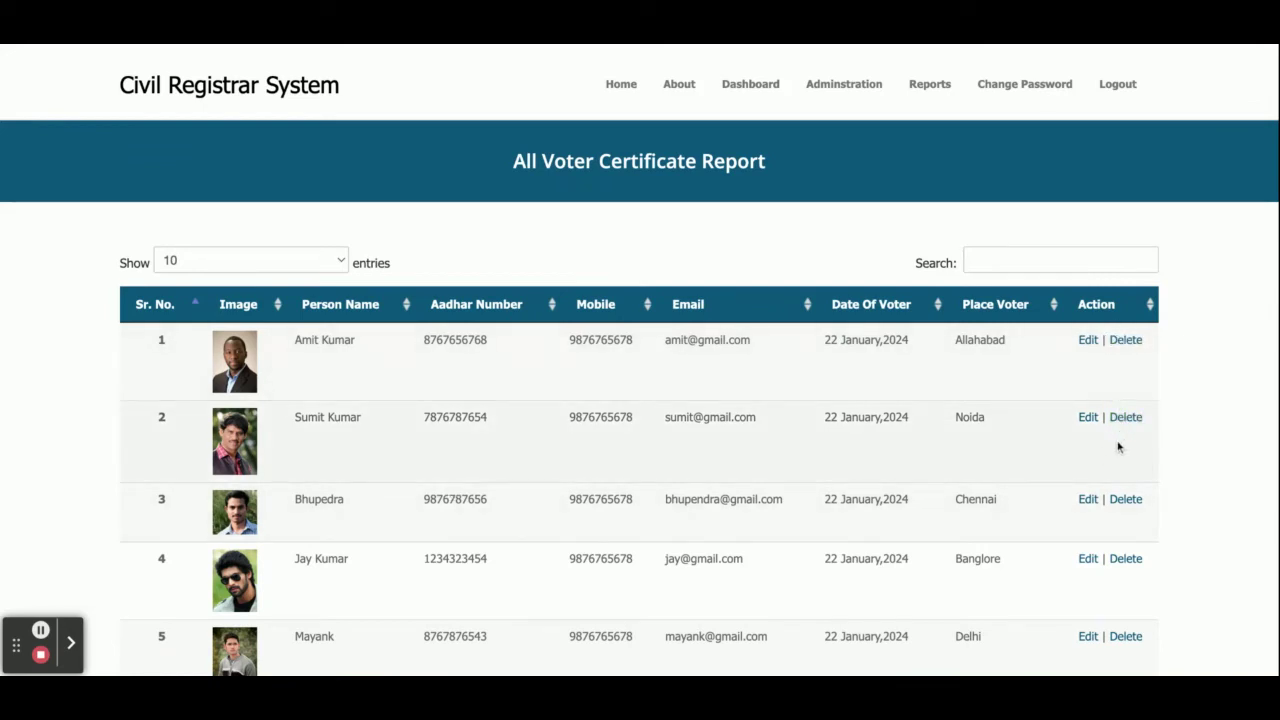
pyautogui.click(1040, 256)
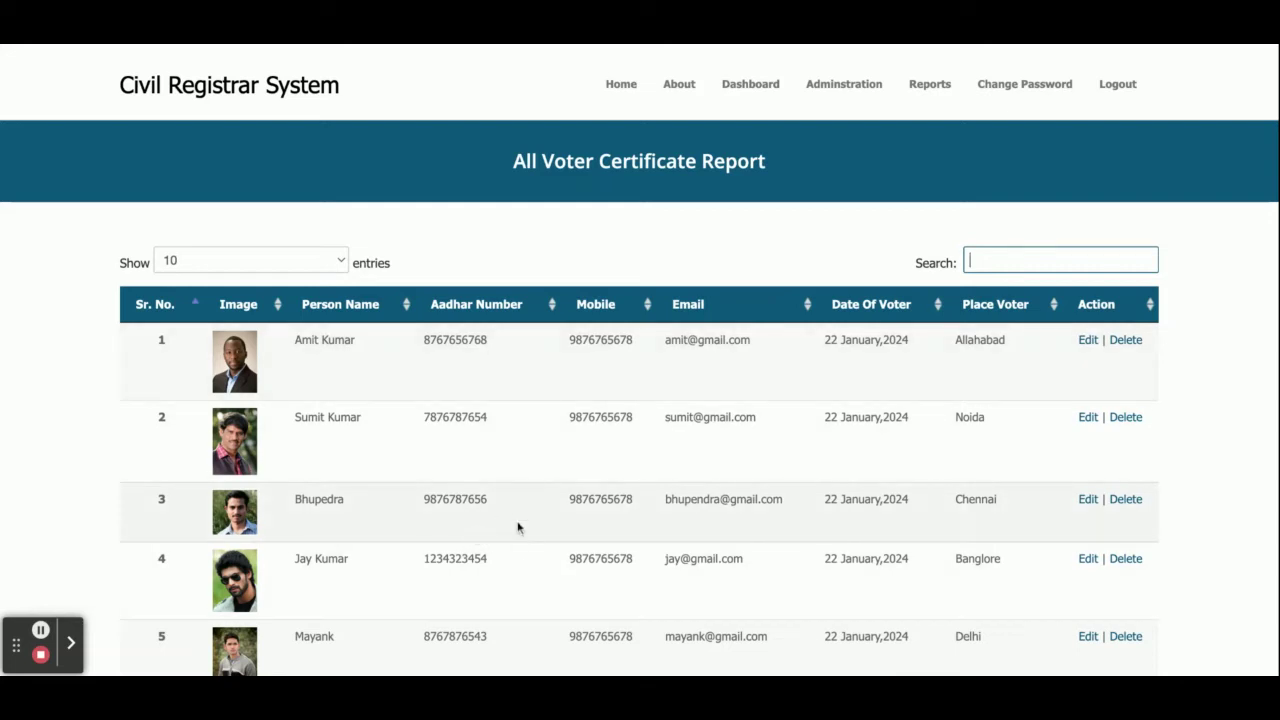
pyautogui.scroll(-3, 518, 528)
pyautogui.scroll(3, 518, 528)
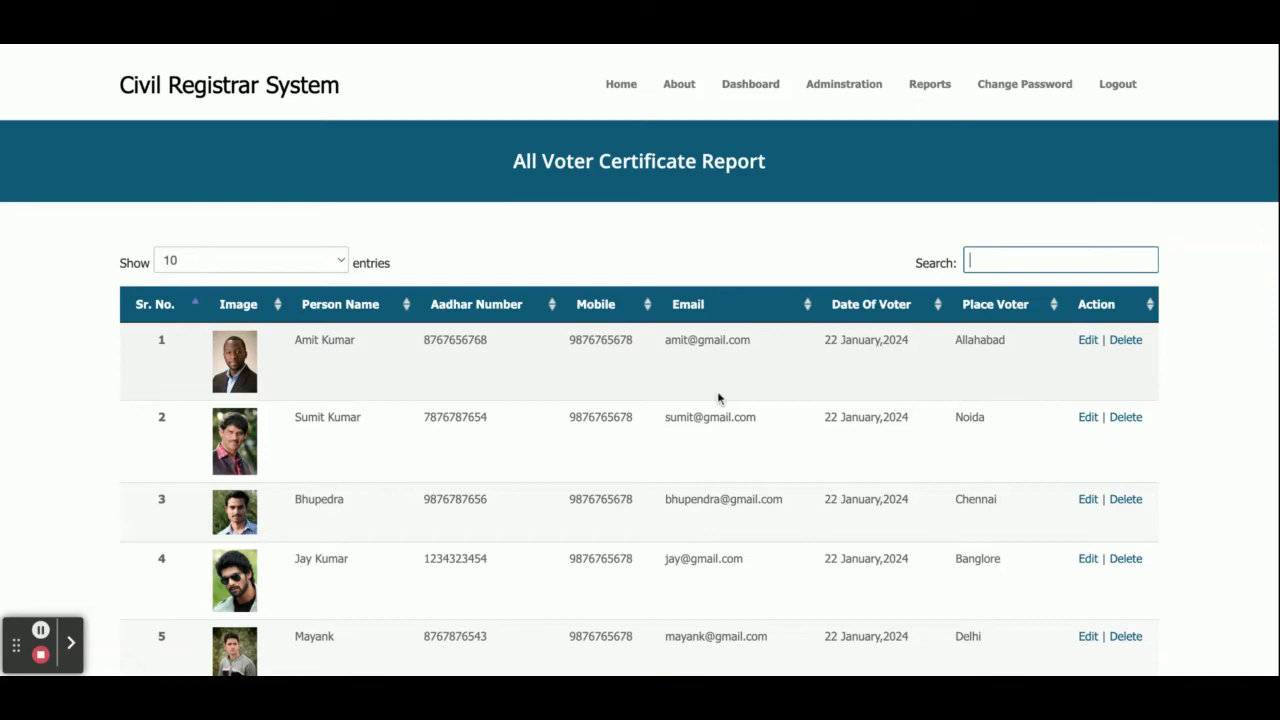
# Step: Open the All Driving Licence Report, view the first licence's edit form, then return to the Dashboard
pyautogui.click(726, 96)
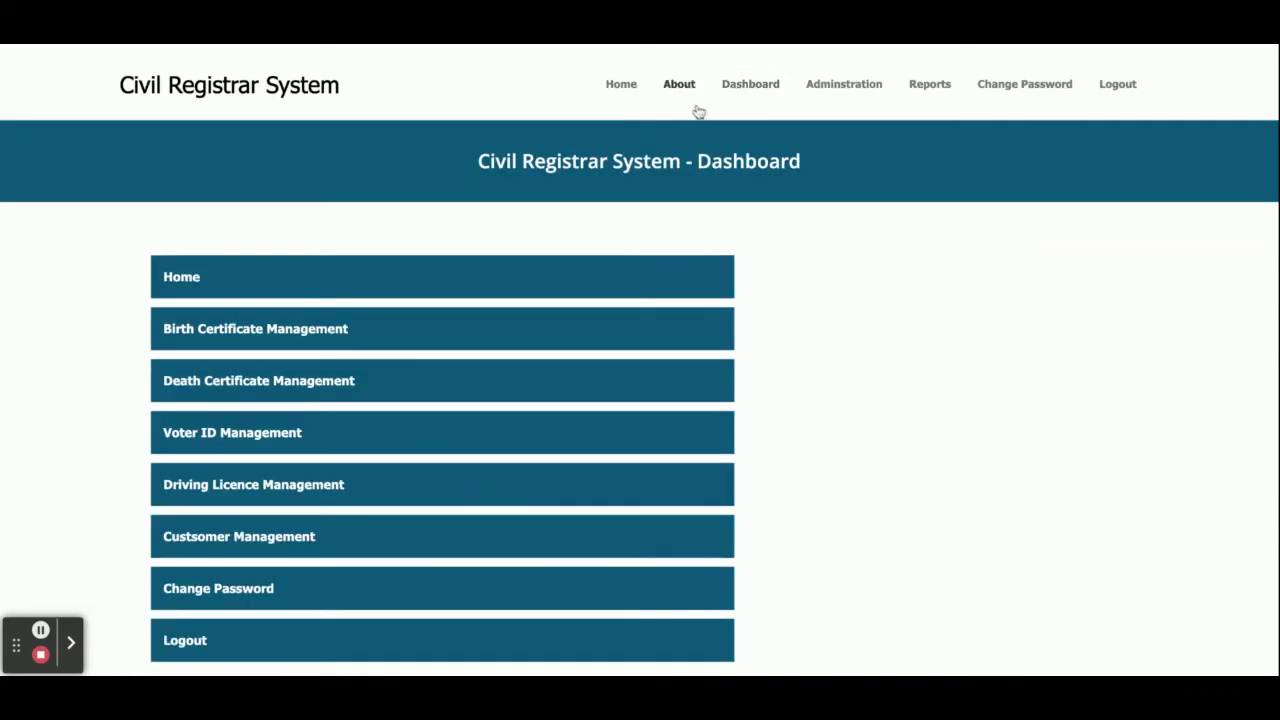
pyautogui.click(259, 486)
pyautogui.scroll(-5, 424, 477)
pyautogui.scroll(5, 424, 477)
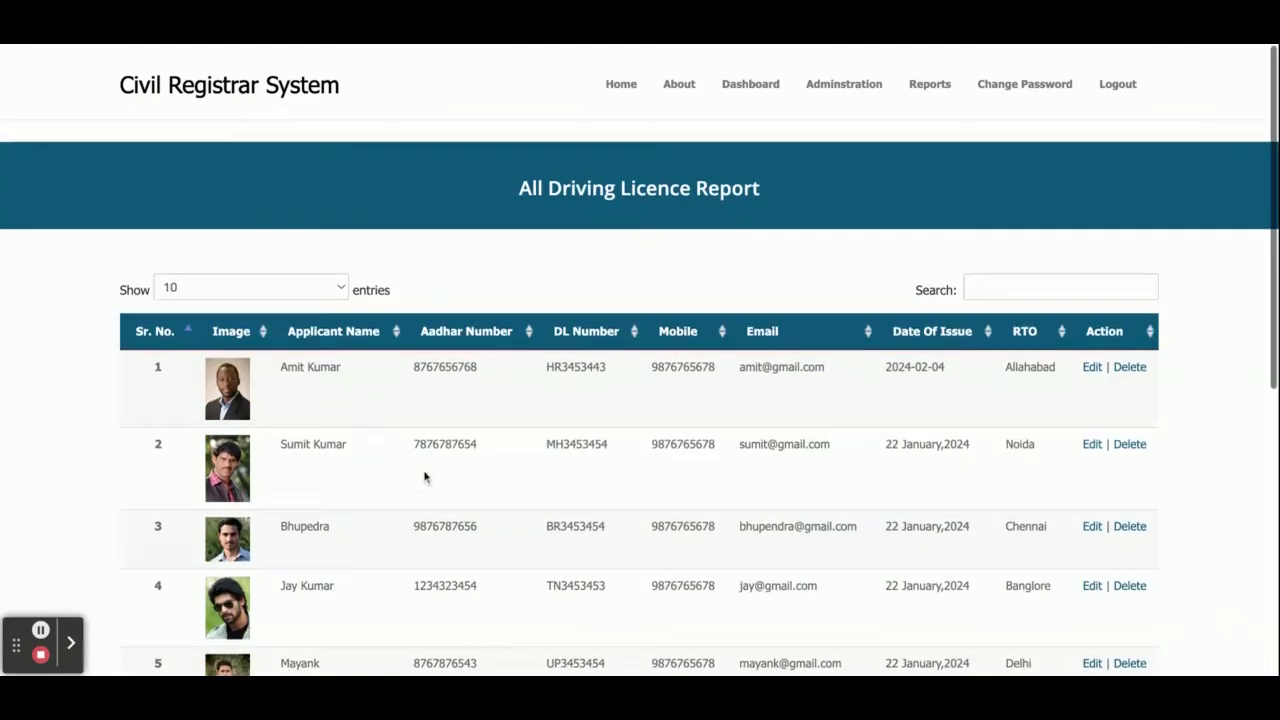
pyautogui.scroll(-1, 424, 477)
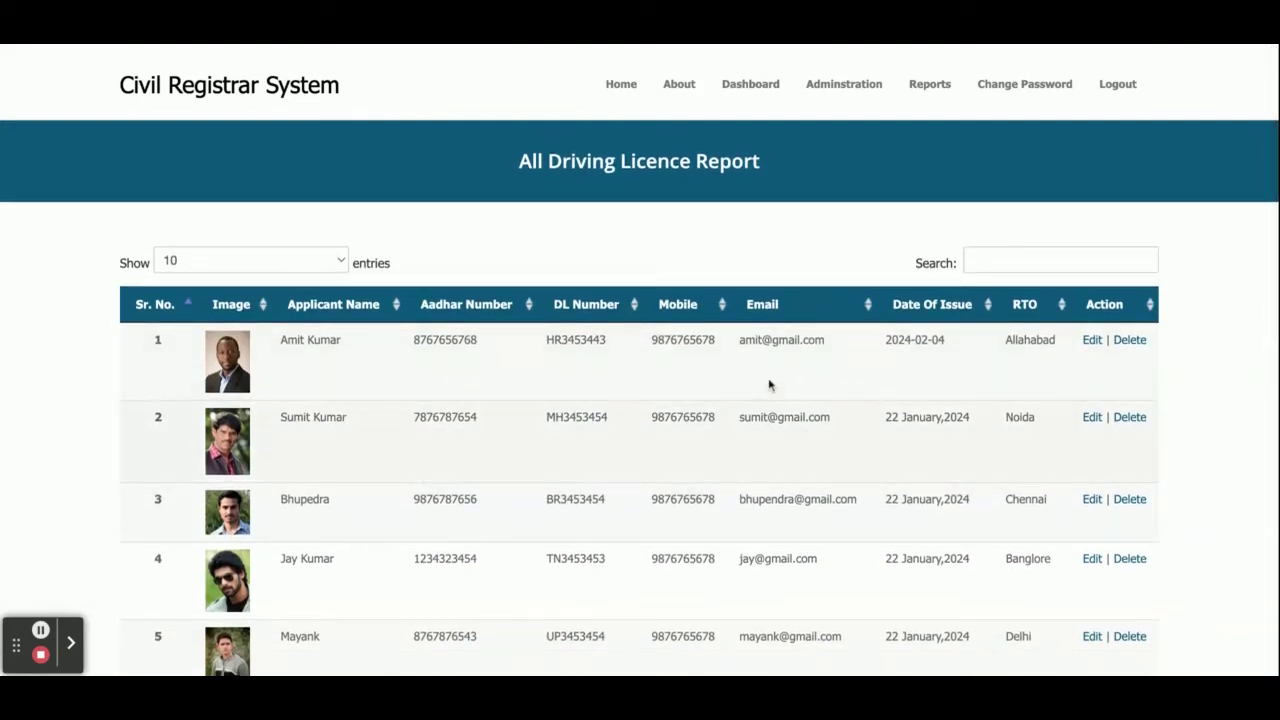
pyautogui.click(1103, 341)
pyautogui.click(1103, 341)
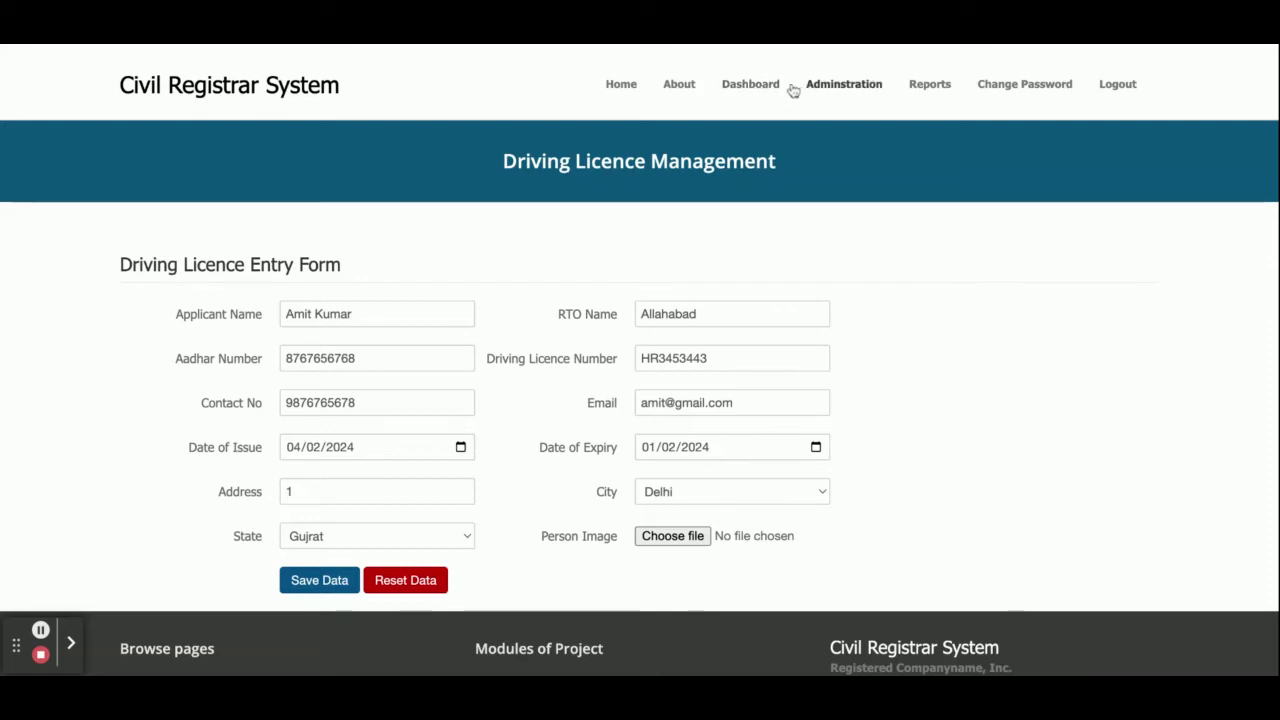
pyautogui.click(757, 90)
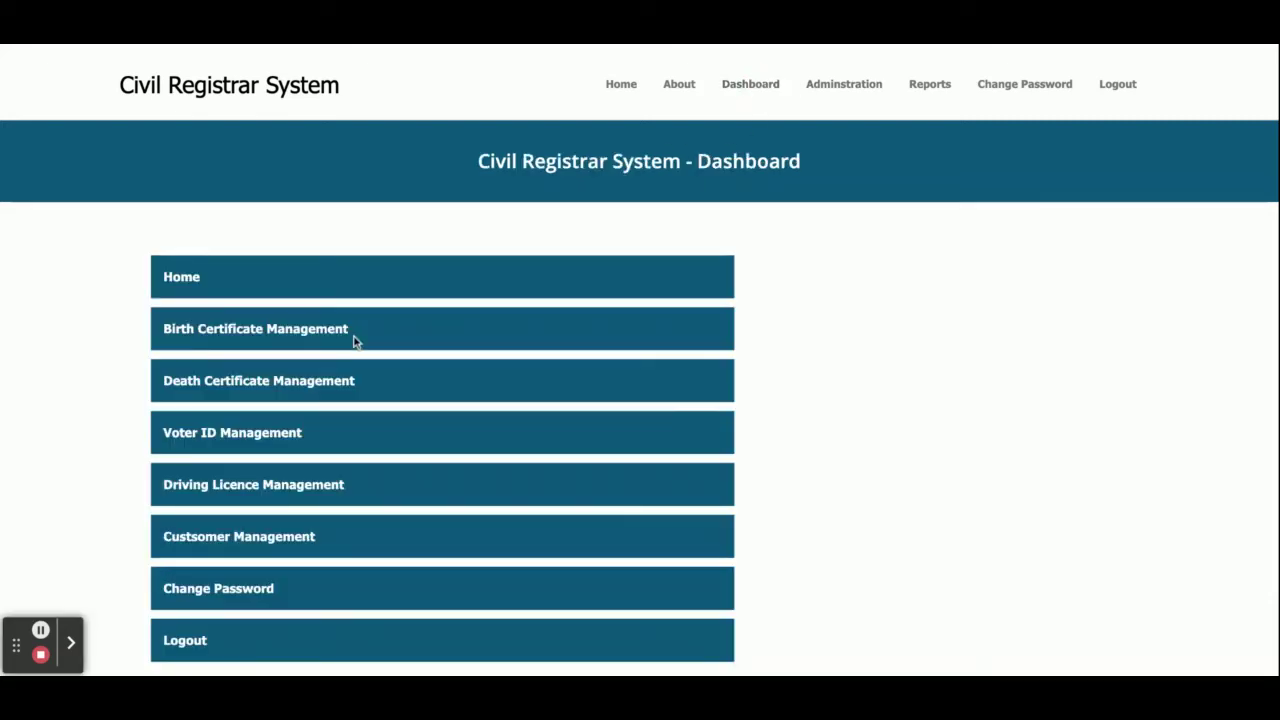
pyautogui.click(257, 544)
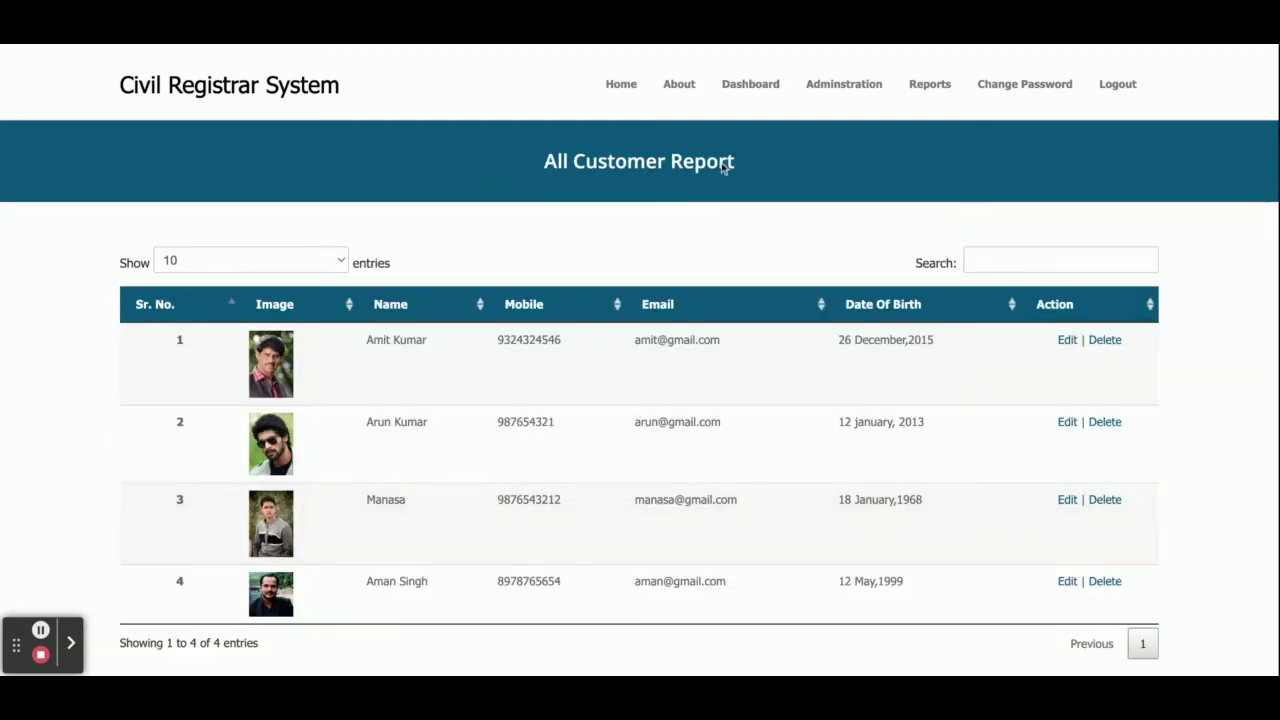
pyautogui.click(763, 87)
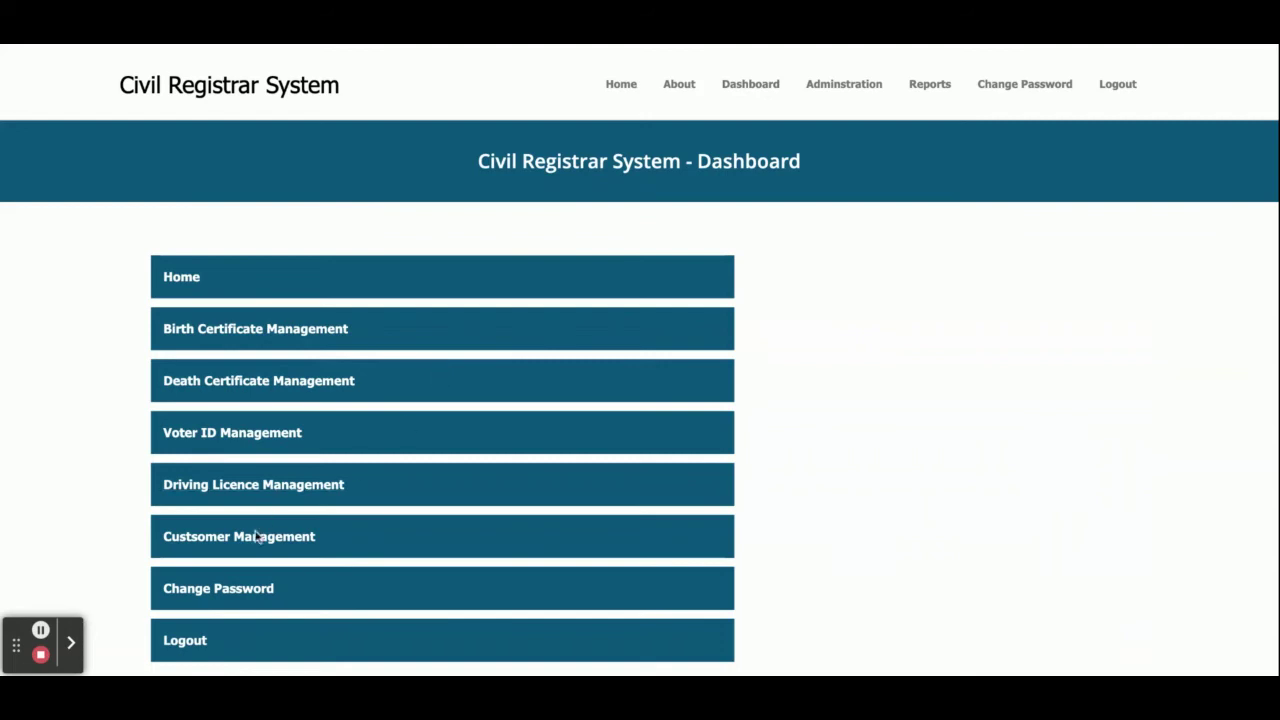
pyautogui.scroll(-3, 237, 574)
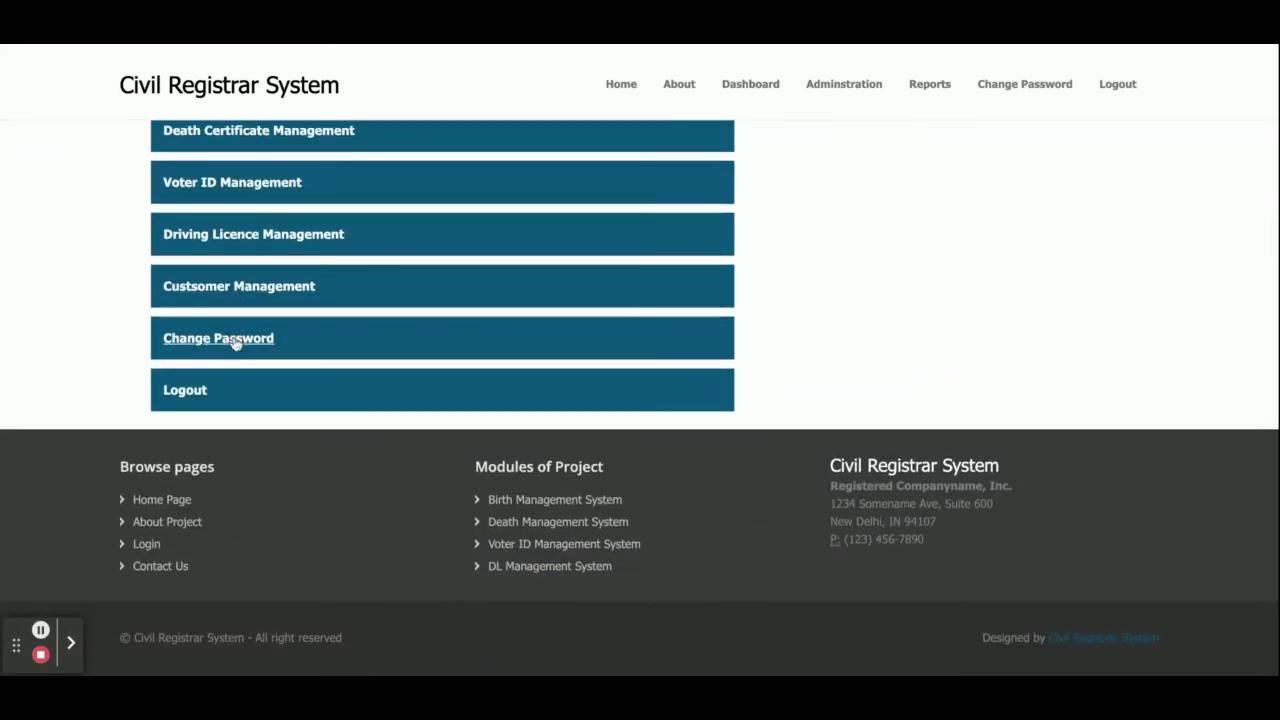
pyautogui.click(236, 341)
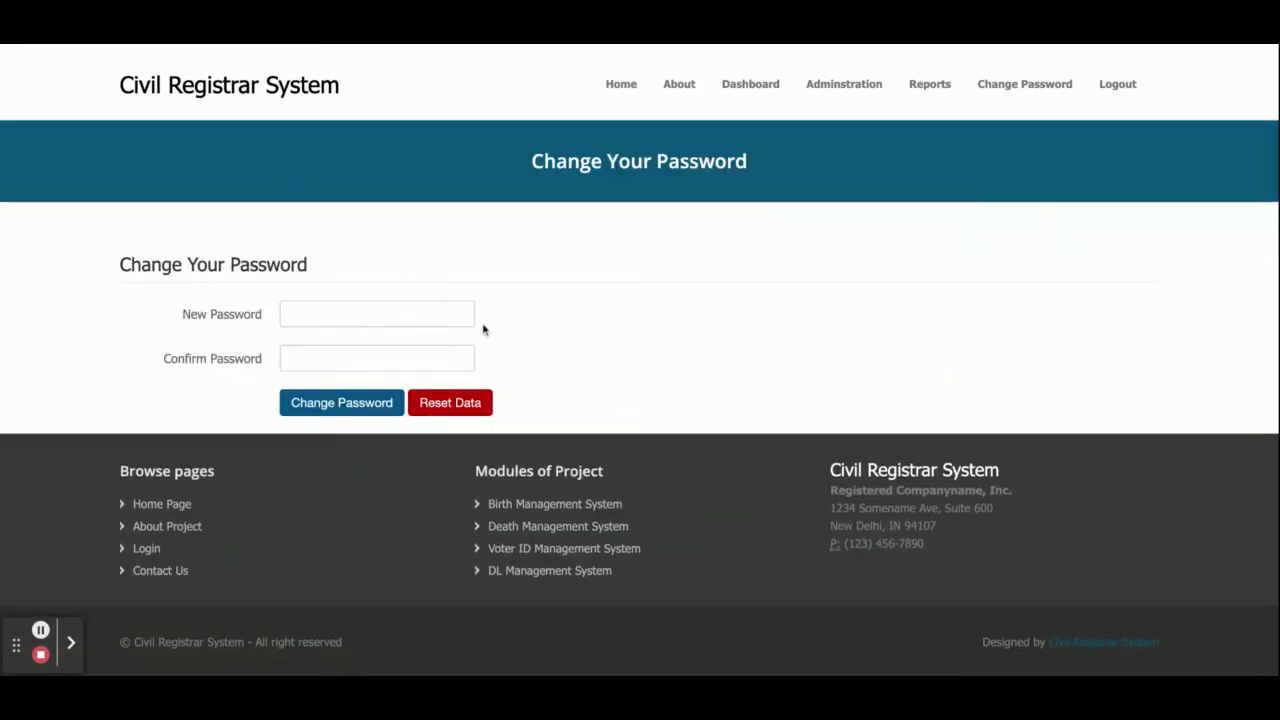
pyautogui.click(739, 88)
pyautogui.moveTo(848, 100)
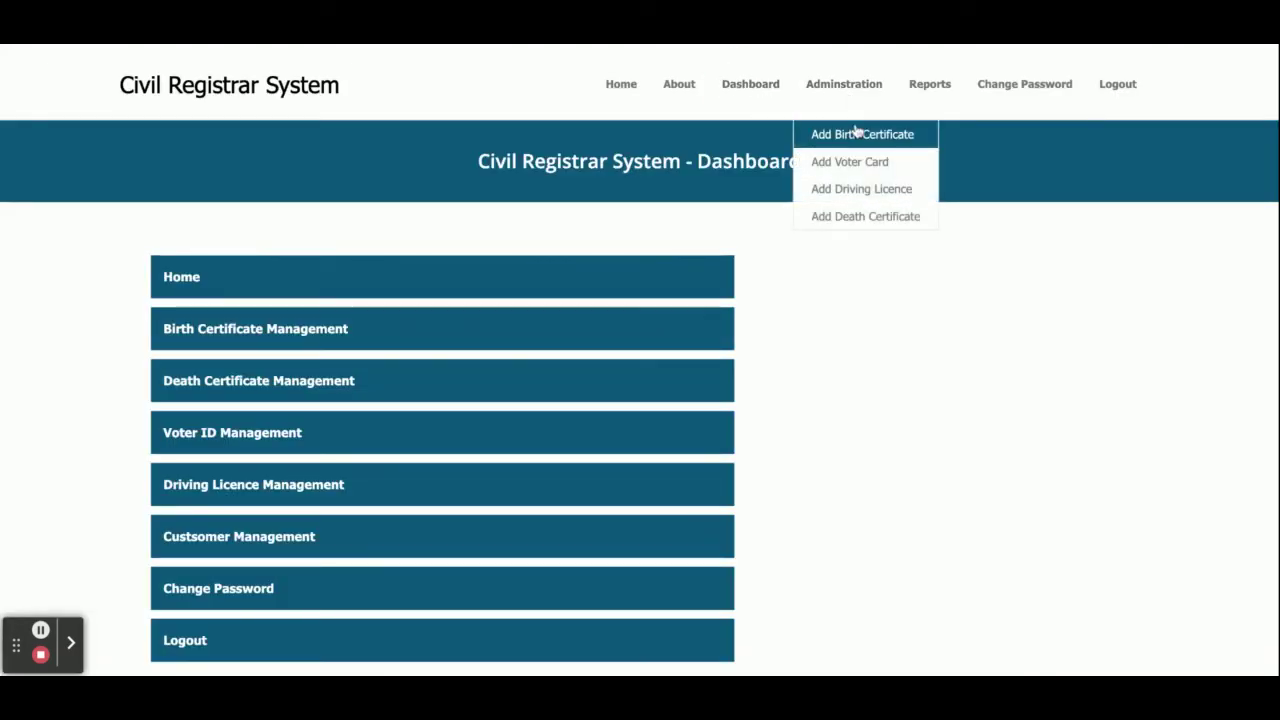
# Step: Open the blank Add Birth Certificate and Add Voter Card entry forms
pyautogui.click(851, 131)
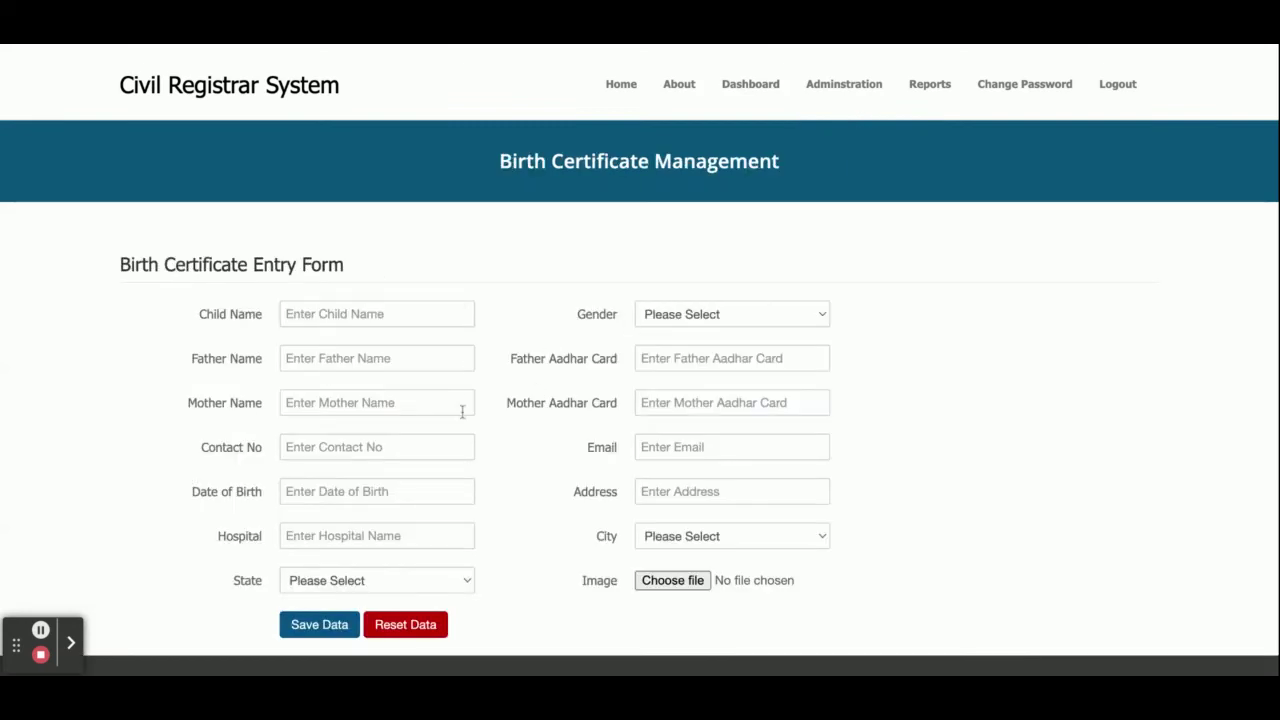
pyautogui.scroll(-1, 481, 499)
pyautogui.scroll(2, 481, 499)
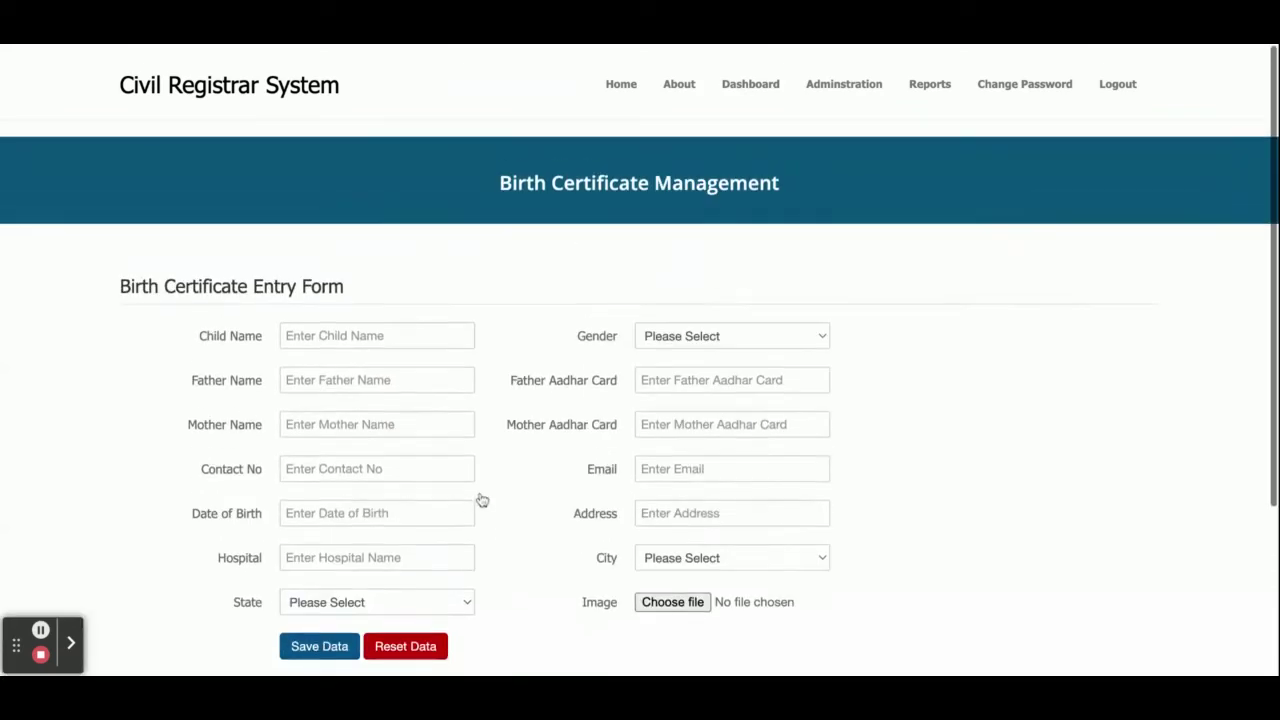
pyautogui.moveTo(853, 96)
pyautogui.click(849, 163)
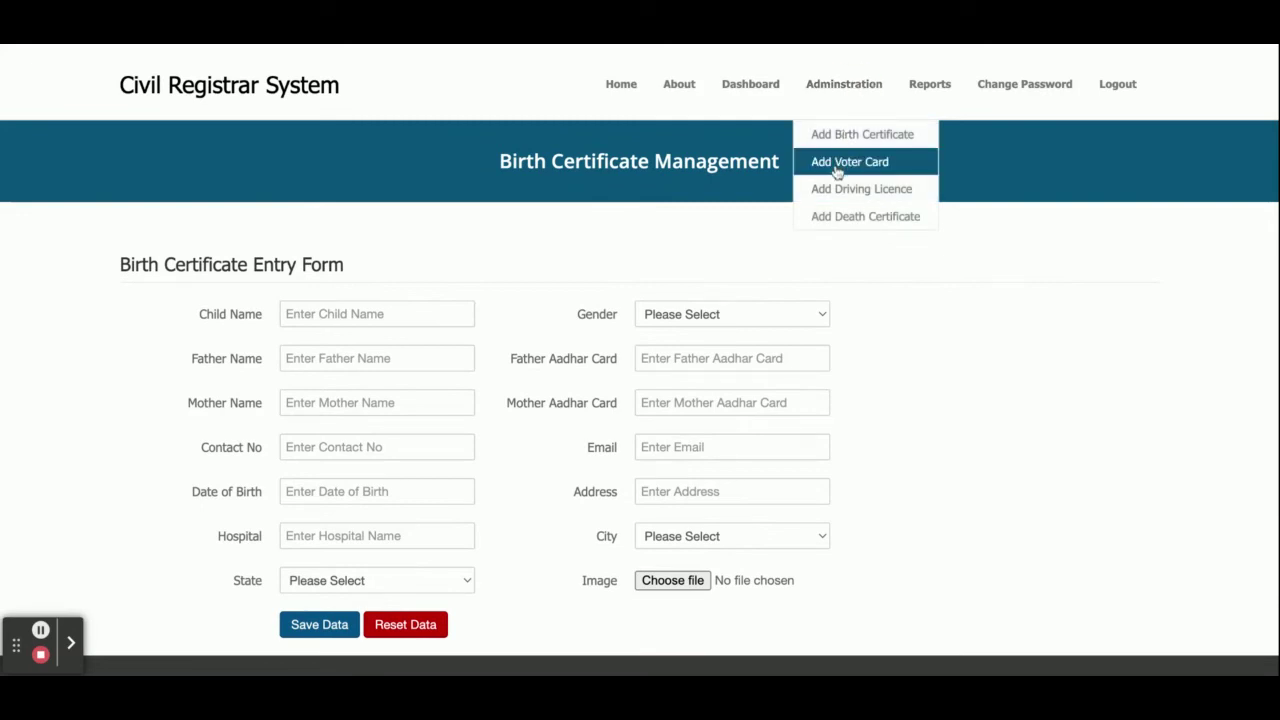
pyautogui.scroll(-2, 582, 363)
pyautogui.scroll(2, 584, 363)
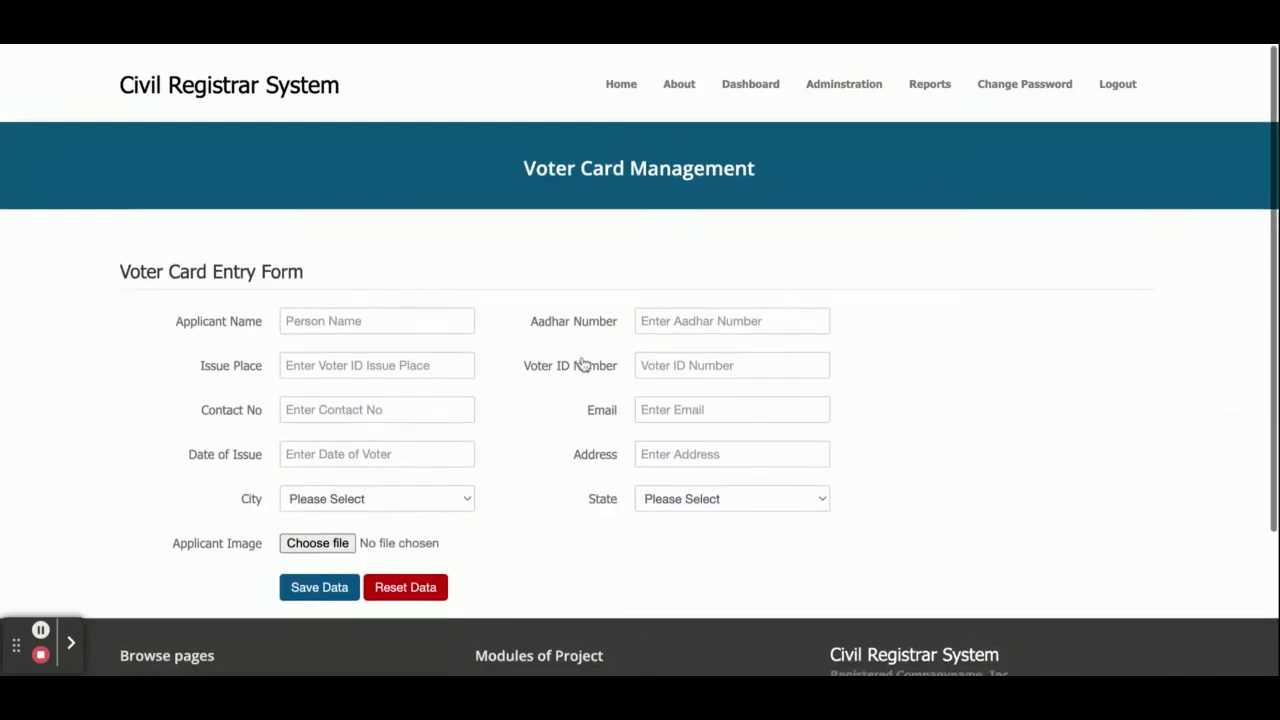
# Step: Open the blank Add Driving Licence and Add Death Certificate entry forms
pyautogui.moveTo(845, 90)
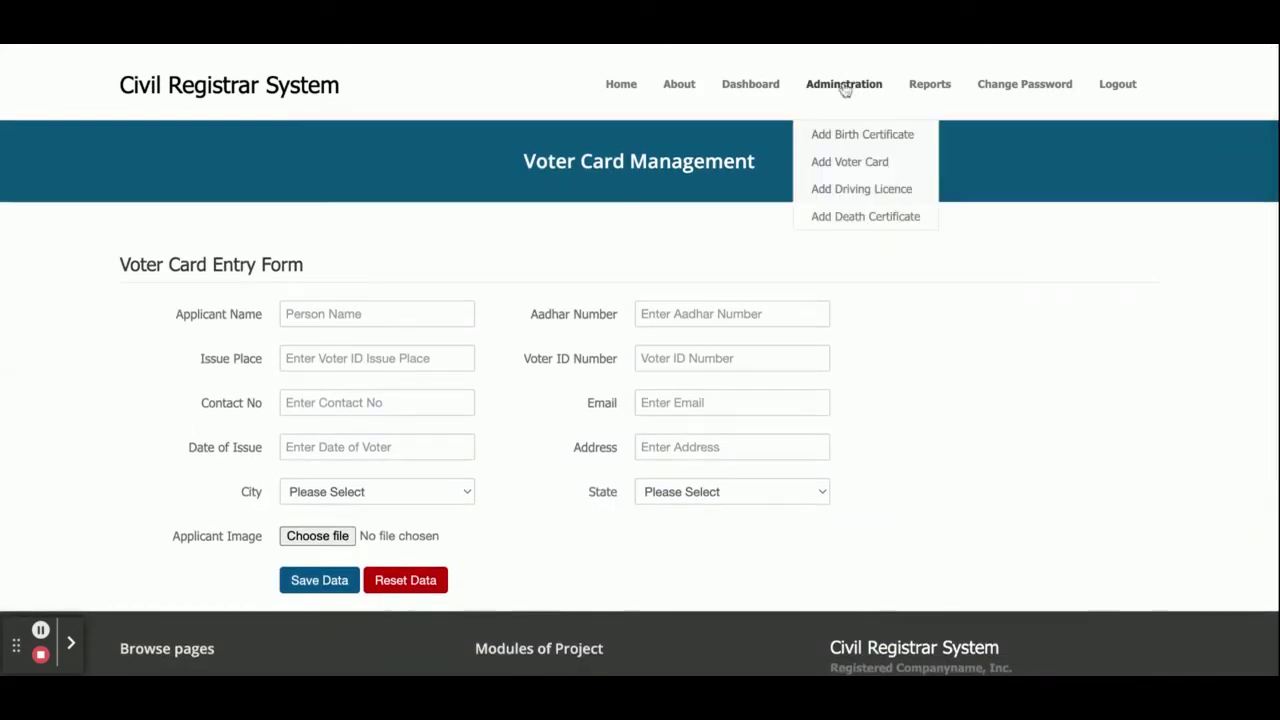
pyautogui.click(835, 194)
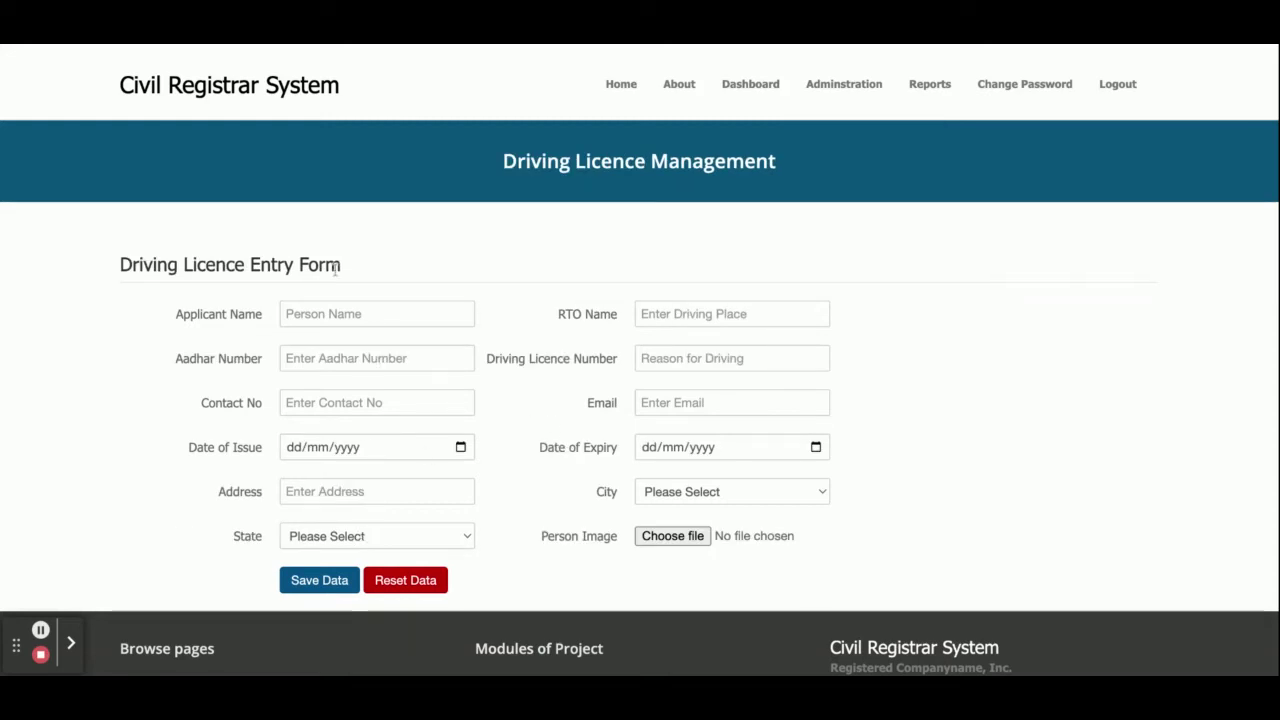
pyautogui.click(884, 86)
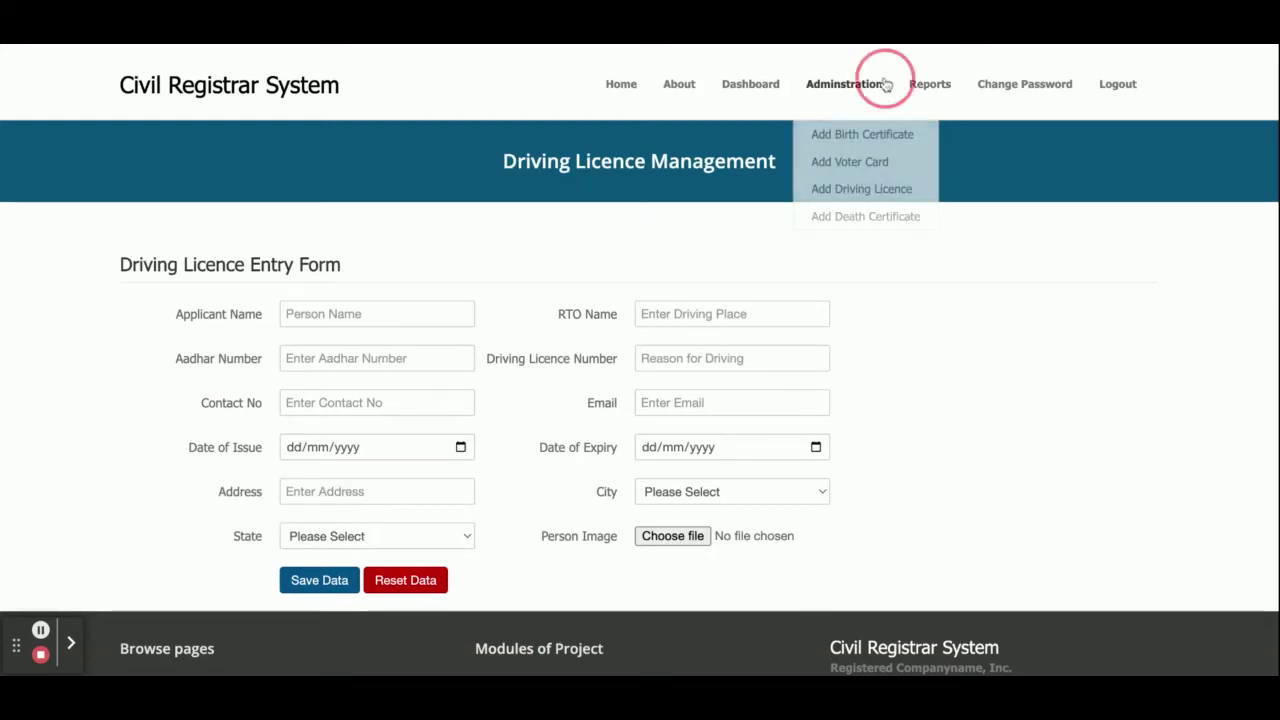
pyautogui.click(840, 222)
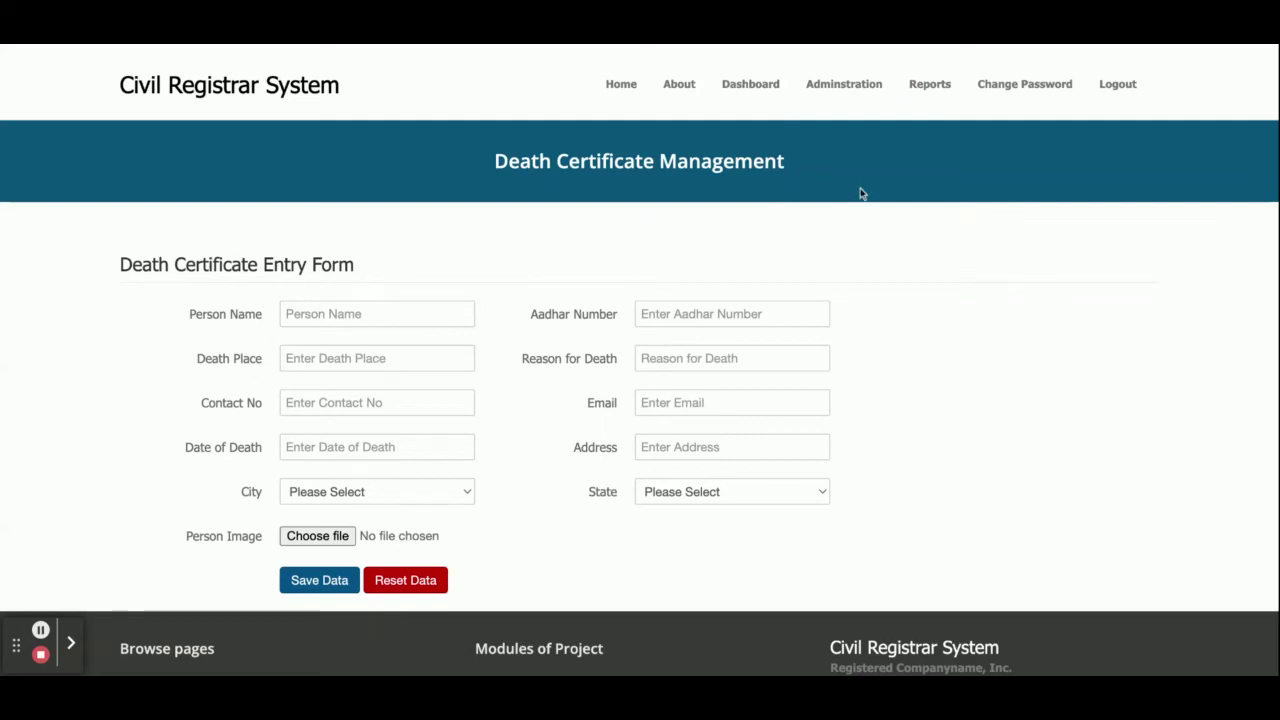
pyautogui.click(960, 88)
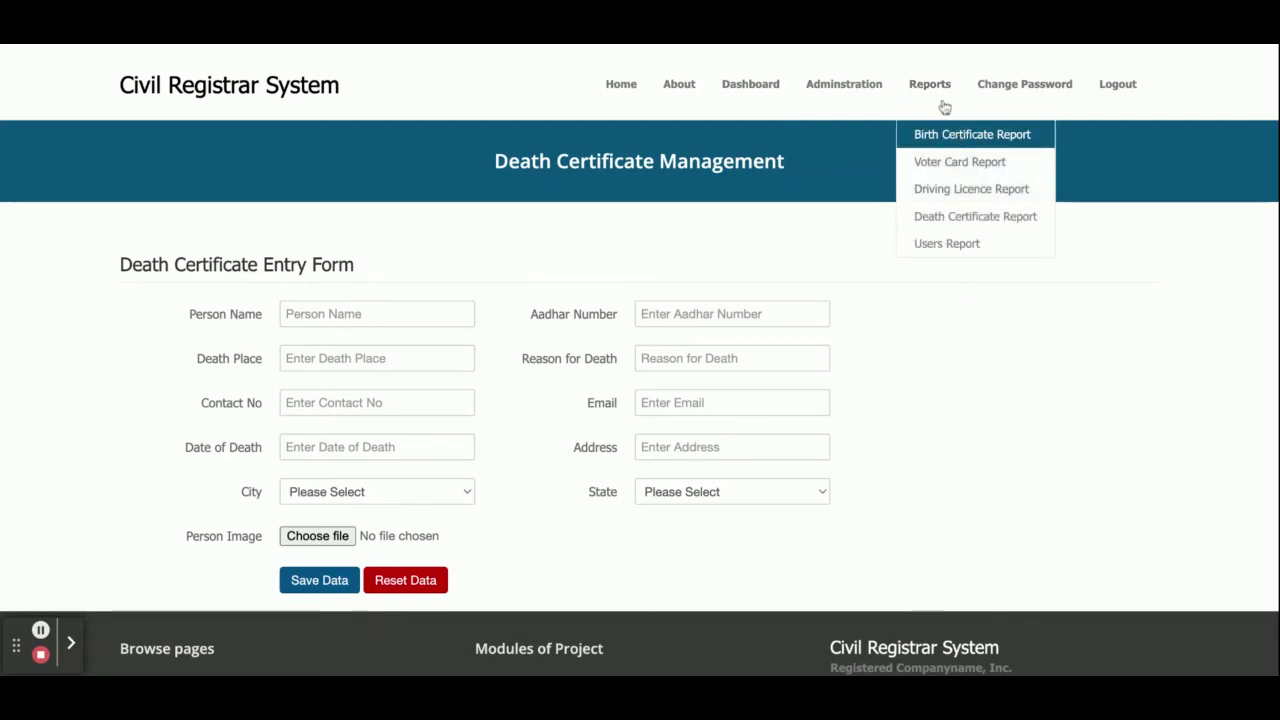
# Step: View the Birth Certificate, Voter Card and Users reports and the Change Password form, then log out
pyautogui.click(940, 97)
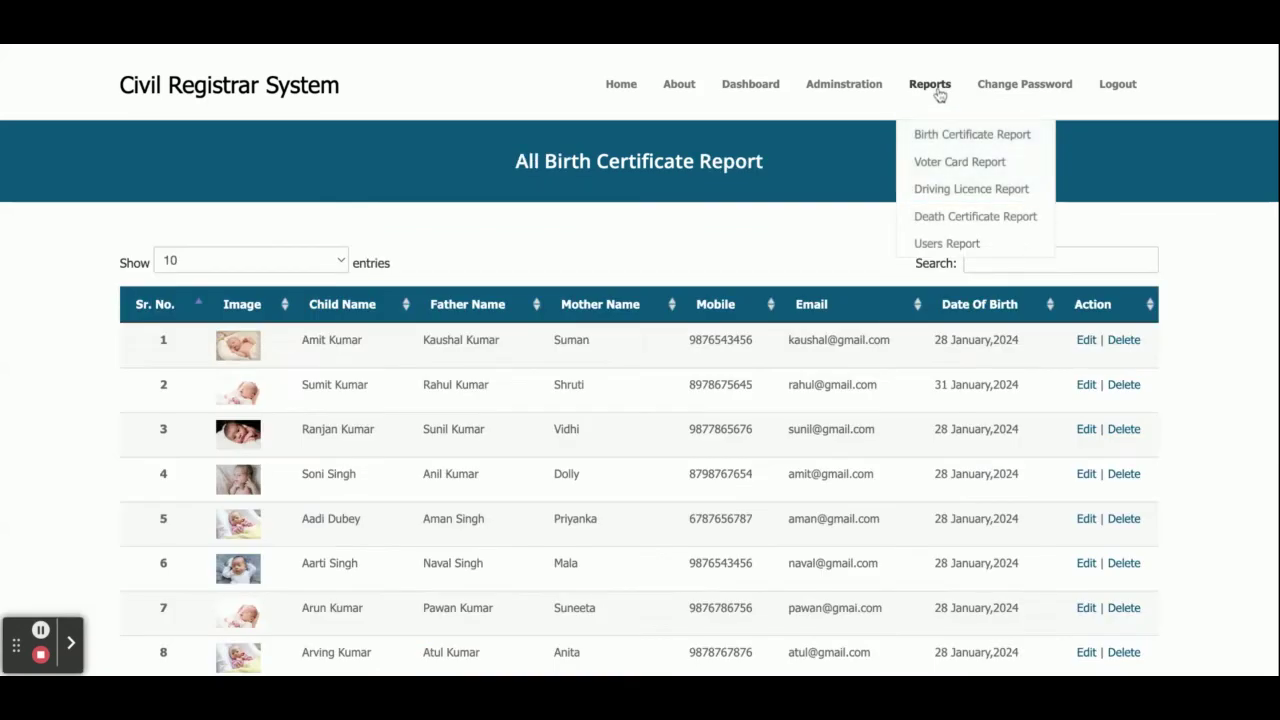
pyautogui.click(945, 163)
pyautogui.moveTo(929, 94)
pyautogui.click(934, 245)
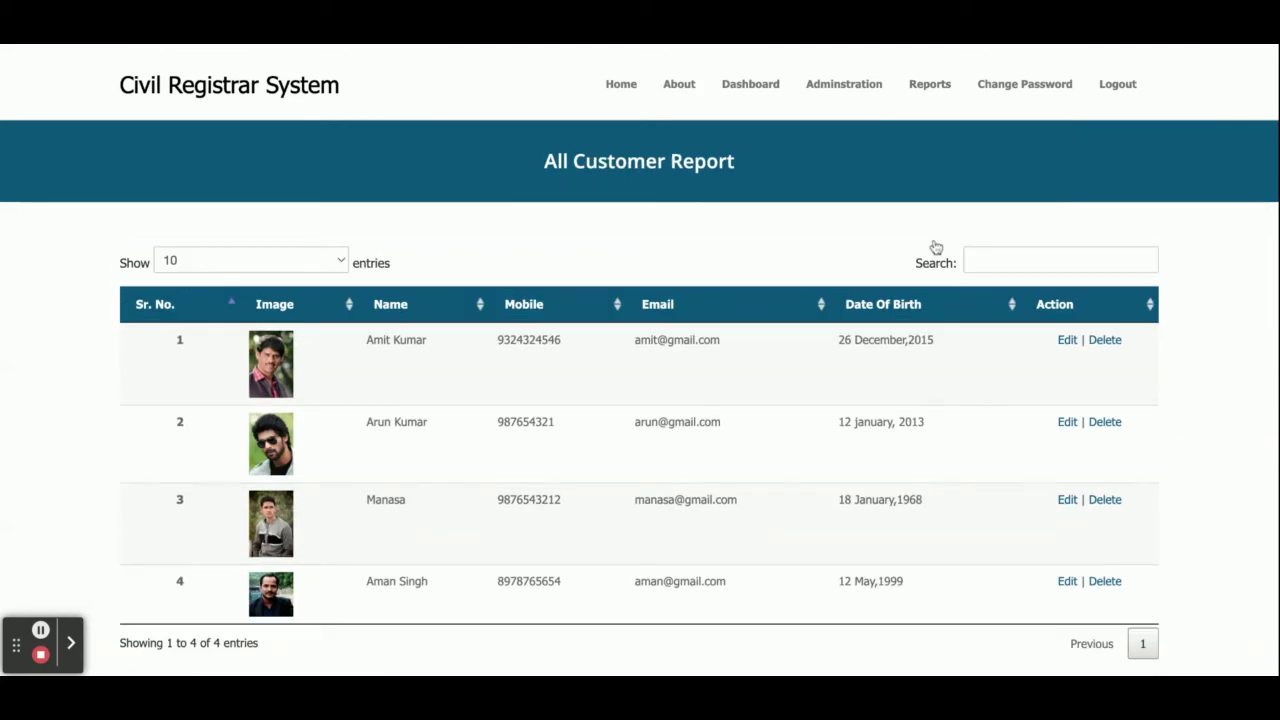
pyautogui.click(1014, 100)
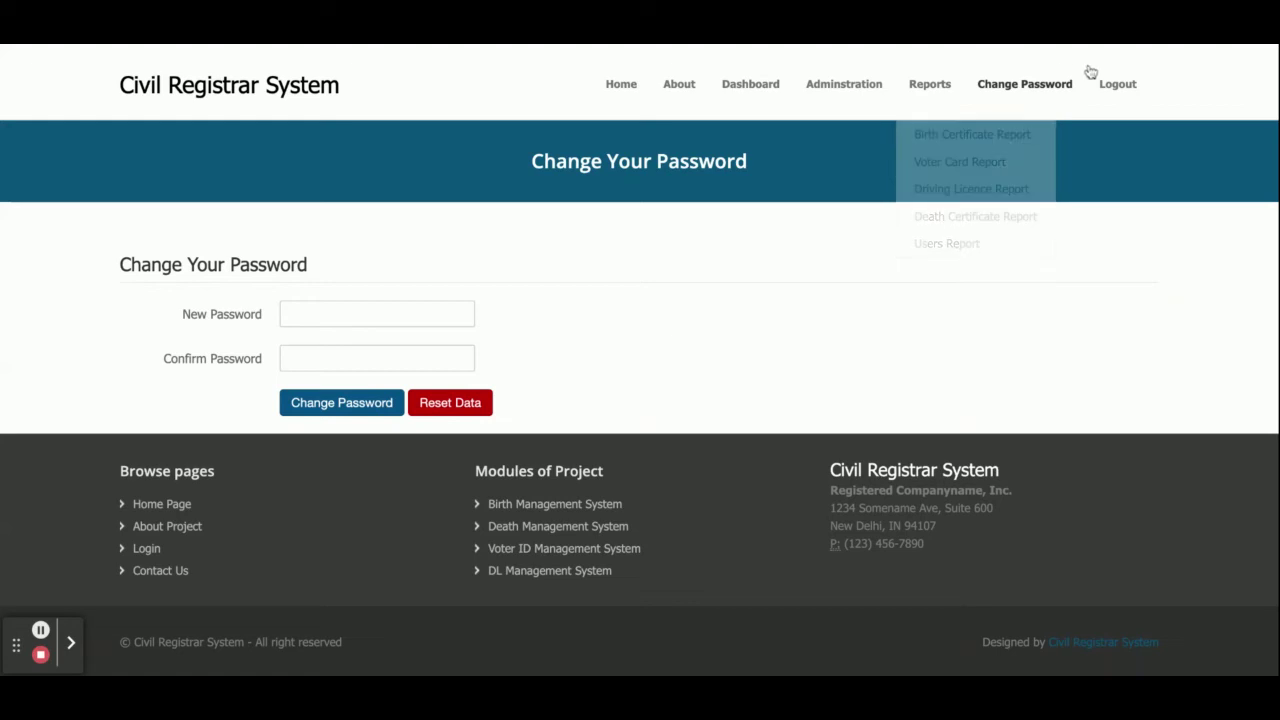
pyautogui.click(1143, 93)
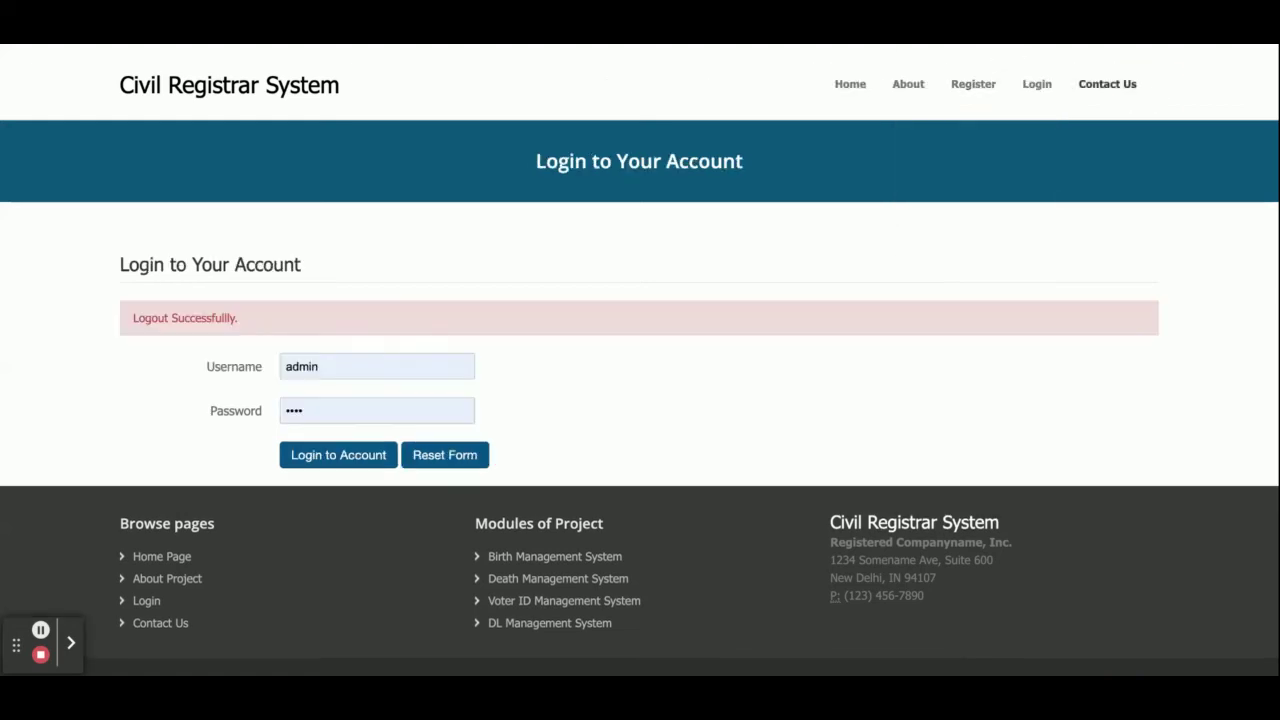